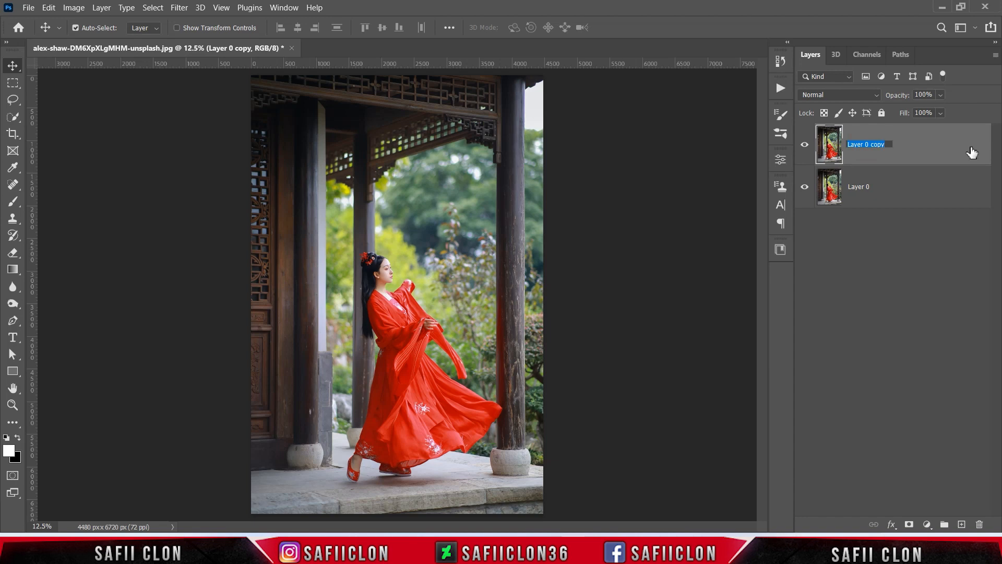
Rename the duplicated upper layer to EDIT and the lower layer to ORIGINAL
text(EDIT)
key(Return)
click(859, 186)
double_click(859, 186)
text(ORI)
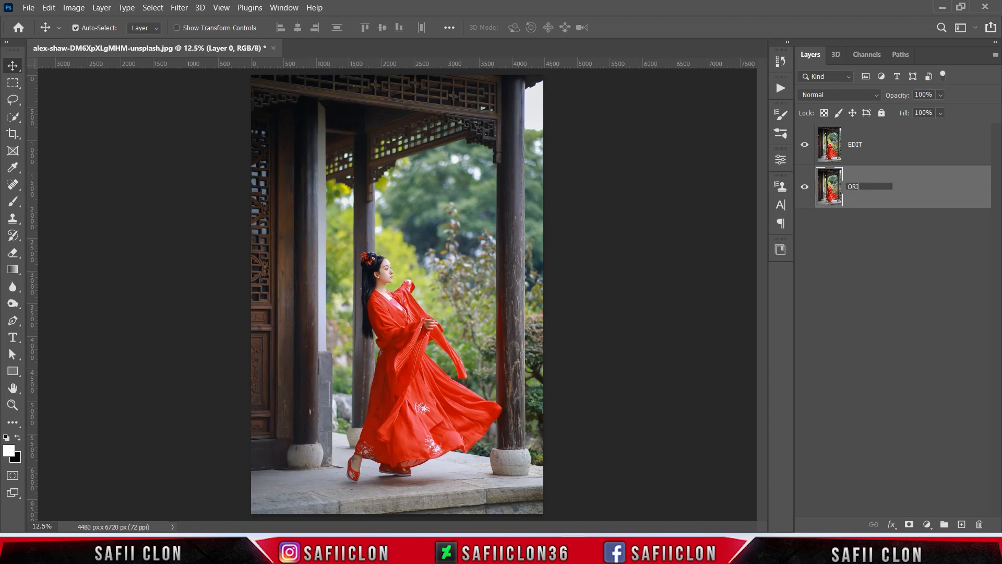
text(GINAL)
key(Return)
Hide the ORIGINAL layer and convert the EDIT layer to a smart object
click(805, 187)
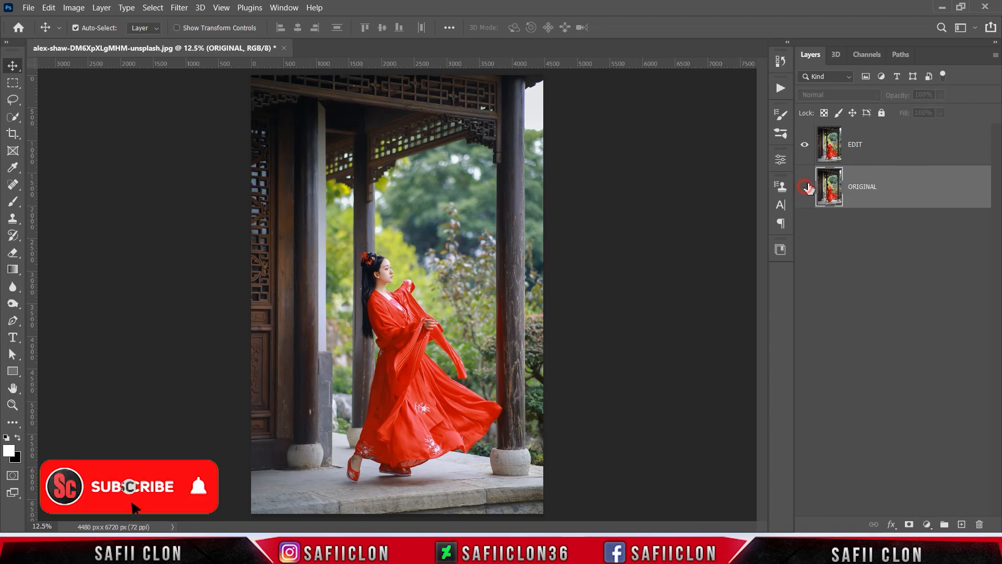
click(891, 152)
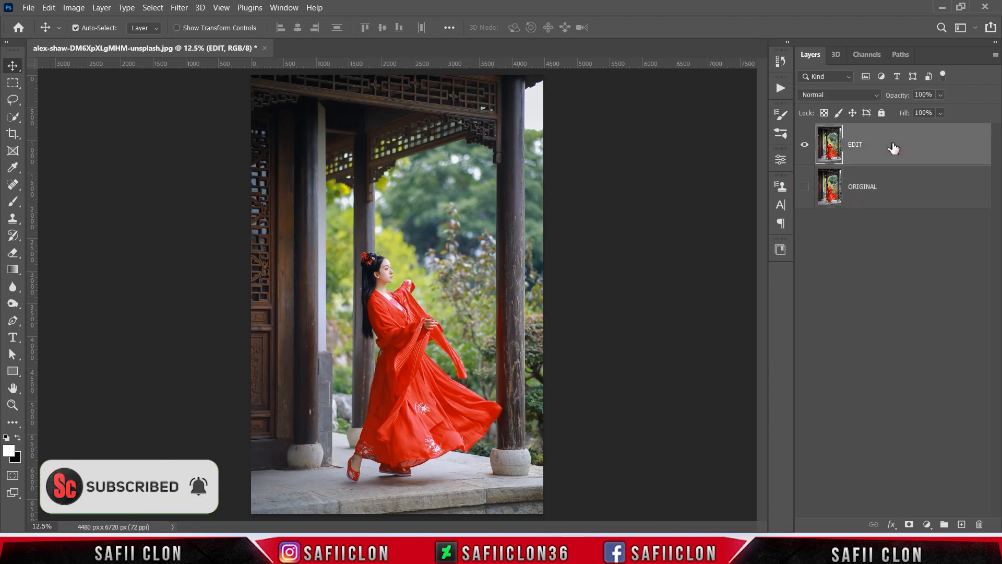
right_click(894, 148)
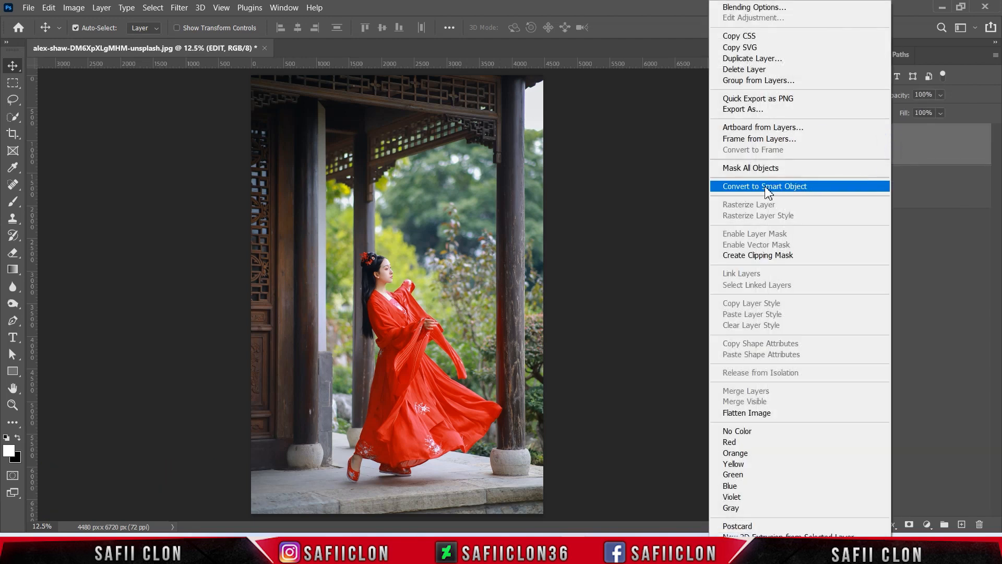
click(767, 188)
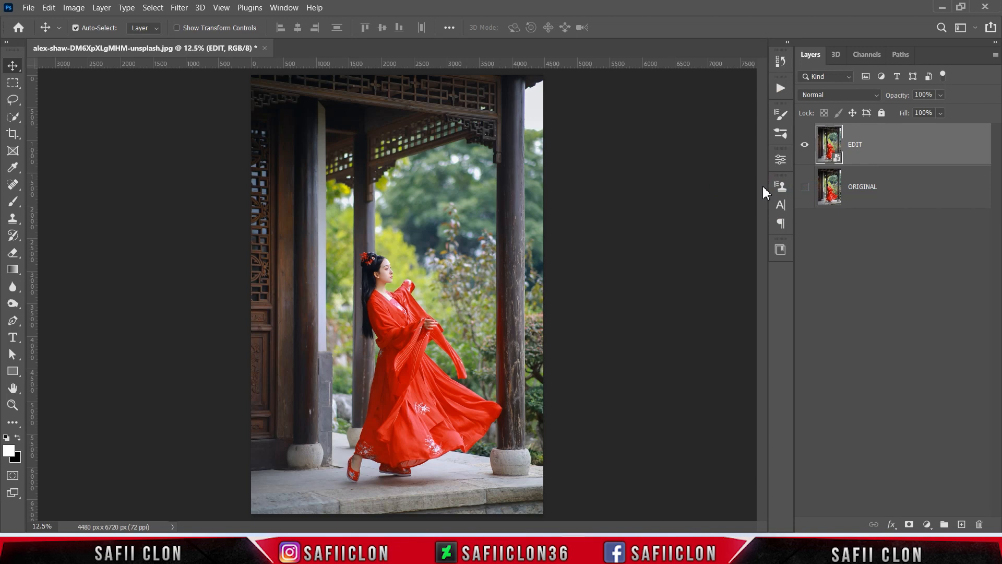
Open the Camera Raw Filter on the EDIT layer and set the Basic Temperature to +16 and Tint to +5
click(178, 8)
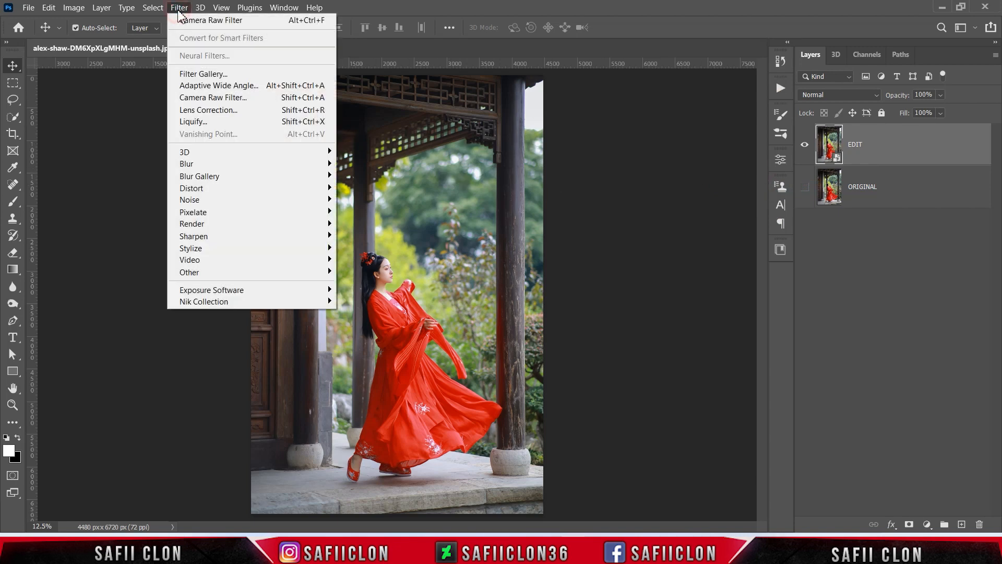
click(216, 98)
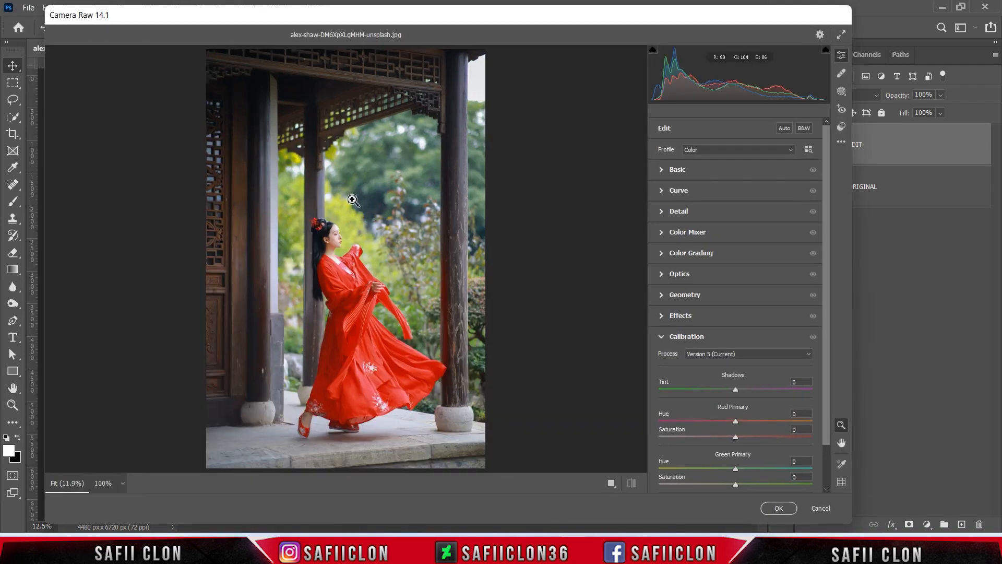
click(685, 171)
drag(826, 169, 825, 180)
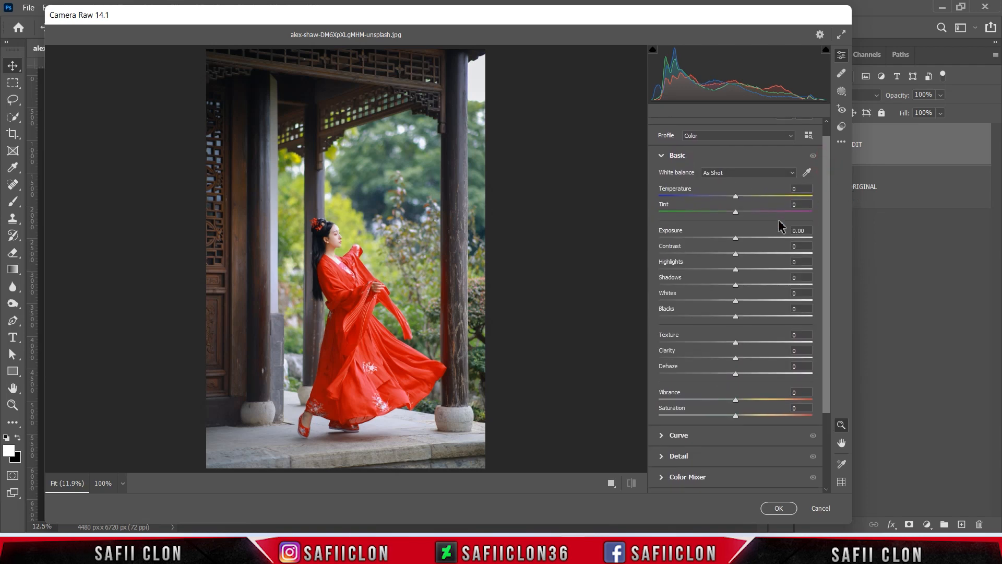
mouse_move(736, 196)
mouse_down()
mouse_move(750, 197)
mouse_move(722, 212)
mouse_move(782, 212)
mouse_move(742, 213)
mouse_up()
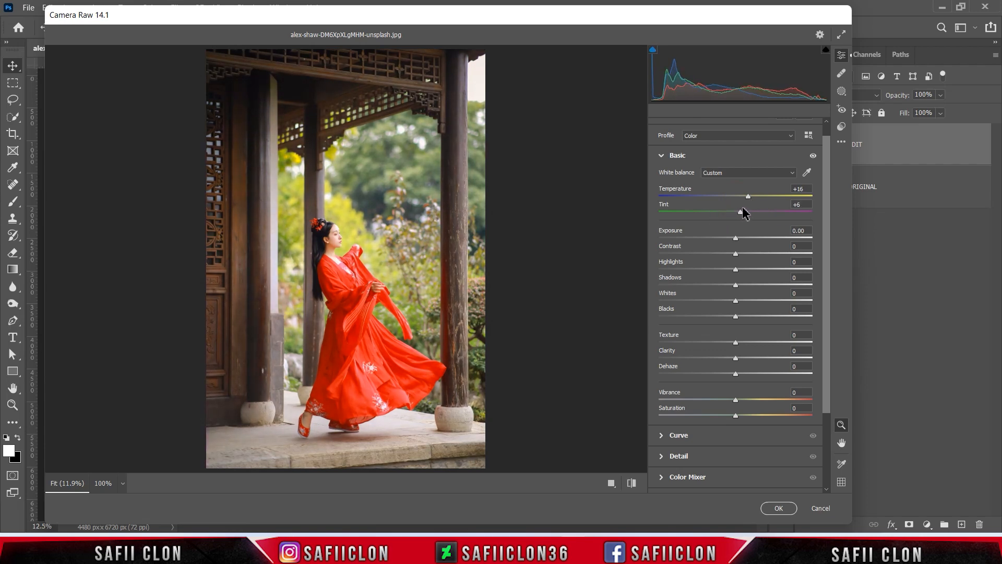
Set the Basic Exposure to -0.40, Contrast to +10, Highlights to -35, Shadows to +53 and Whites to -12
drag(736, 238, 707, 272)
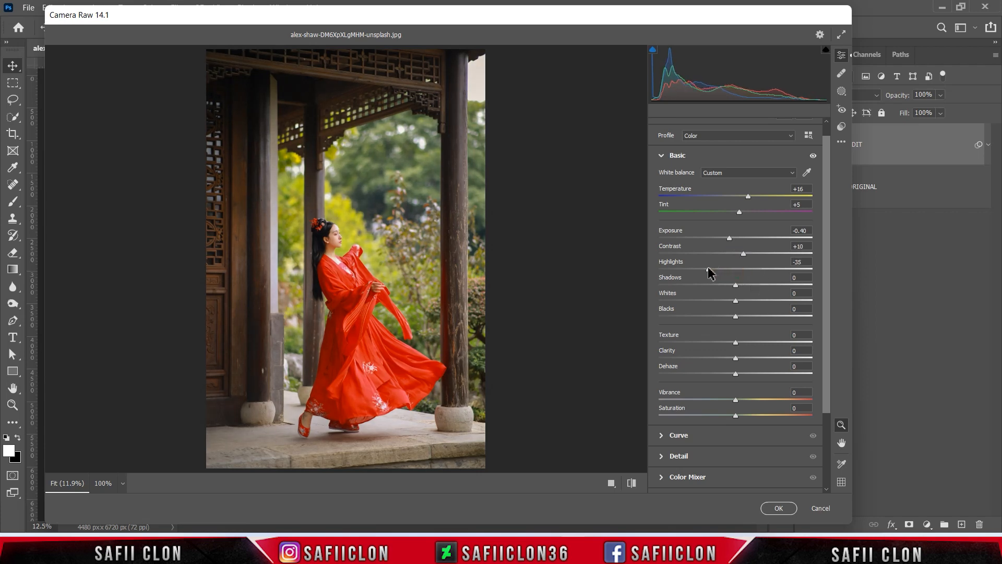
drag(736, 286, 776, 287)
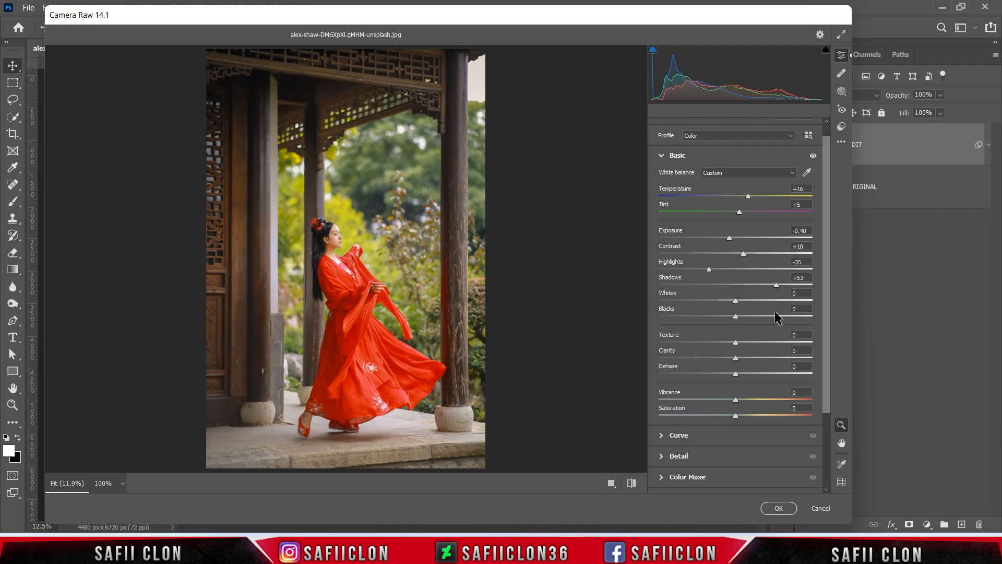
drag(735, 301, 732, 300)
Set the Basic Blacks to -7, Texture to +5, Dehaze to +13, Vibrance to +3 and Saturation to +39
mouse_move(737, 318)
mouse_down()
mouse_move(687, 315)
mouse_move(773, 318)
mouse_move(729, 316)
mouse_up()
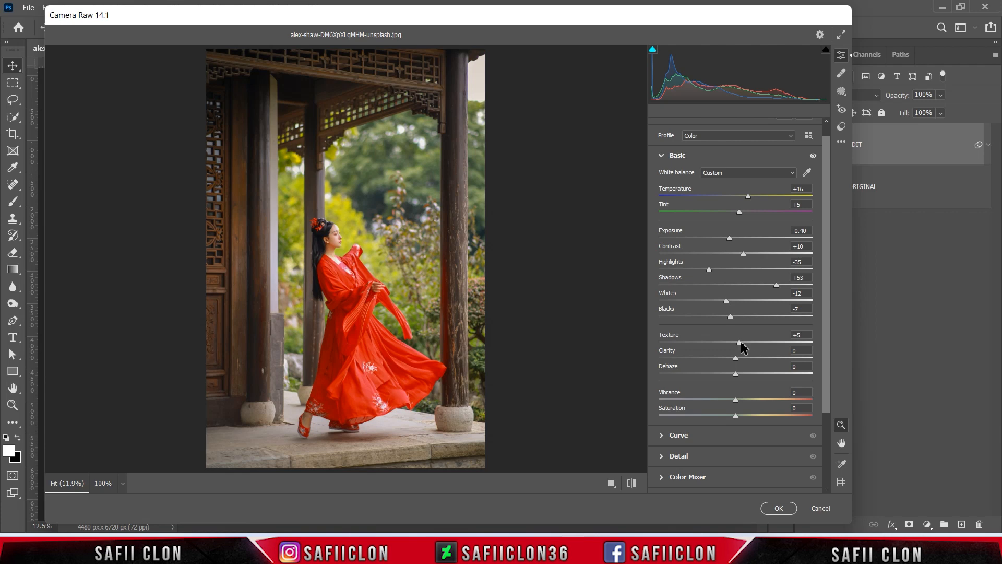
mouse_move(736, 375)
mouse_down()
mouse_move(786, 377)
mouse_move(747, 377)
mouse_up()
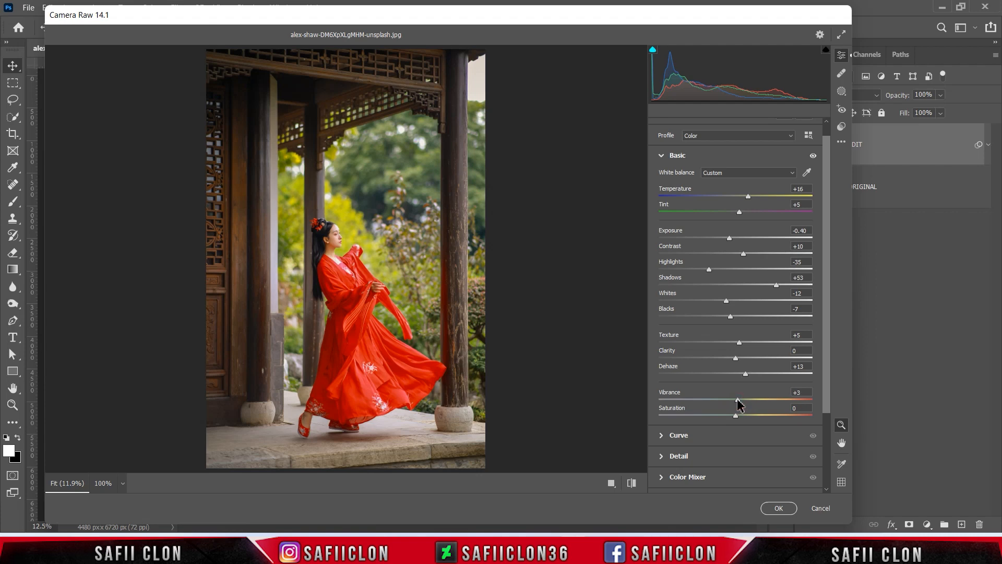
drag(736, 416, 770, 417)
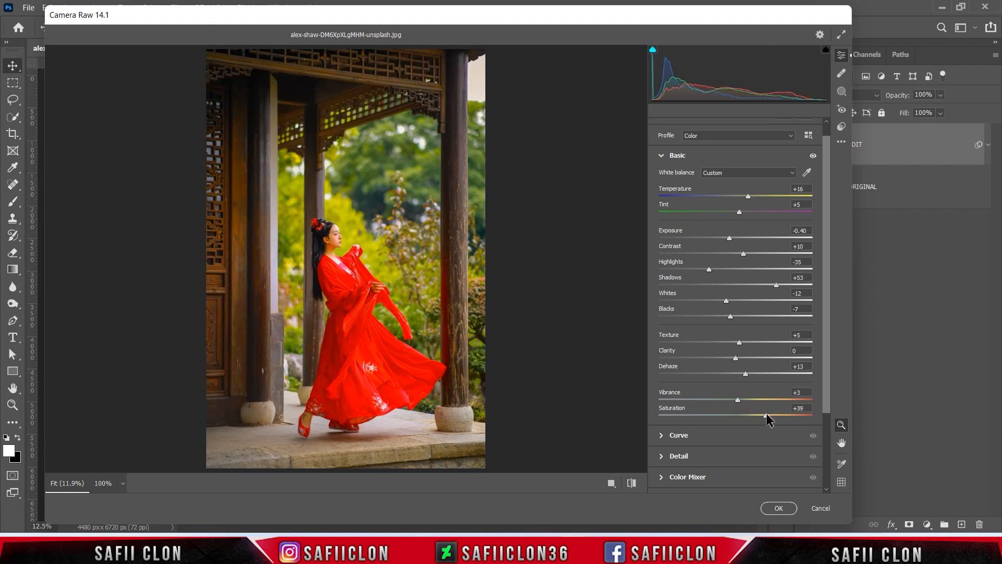
Apply the Modern 07 colour profile with its Amount set to 79 and return to the edit settings
drag(825, 301, 825, 272)
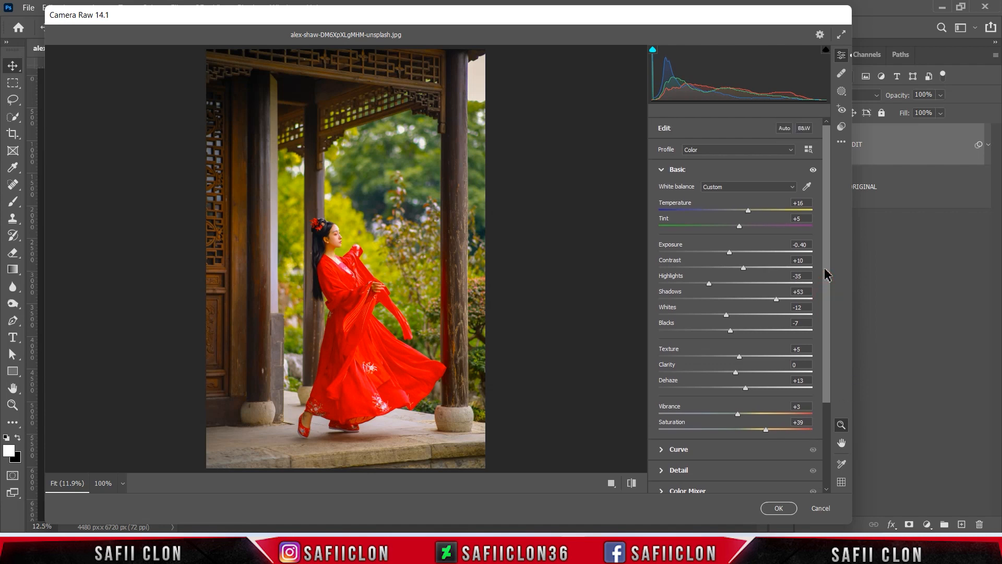
click(790, 150)
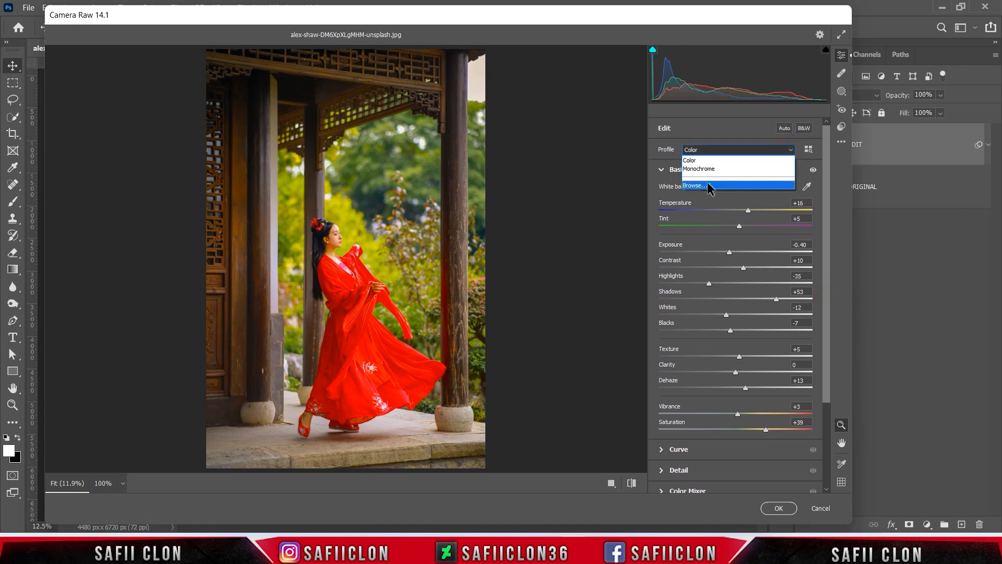
click(697, 185)
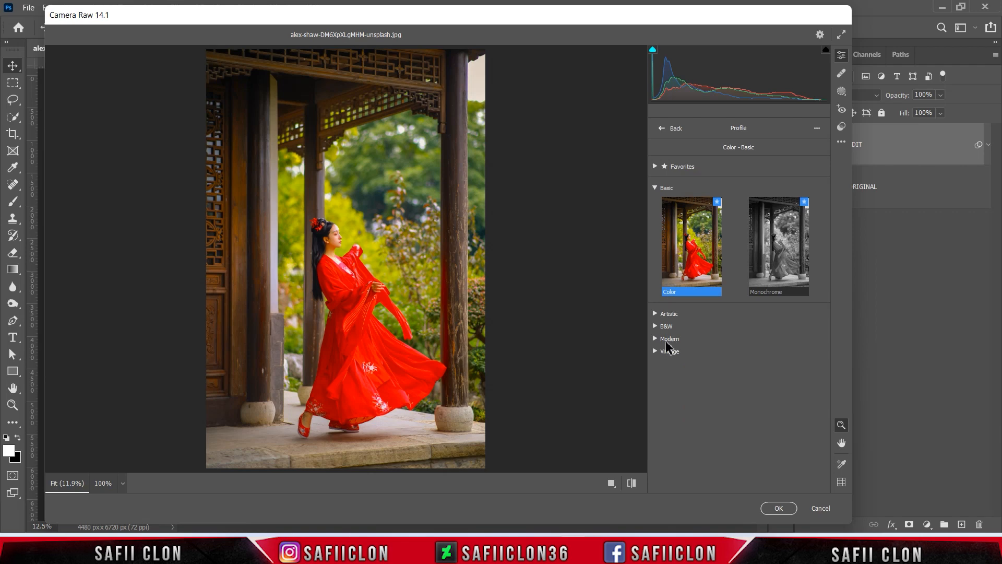
click(667, 339)
drag(826, 230, 838, 395)
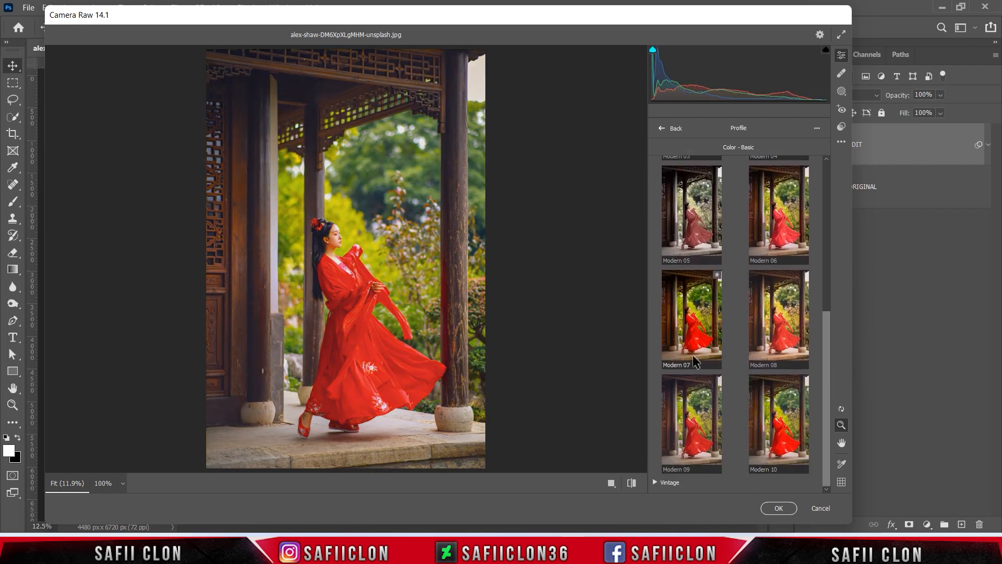
click(691, 331)
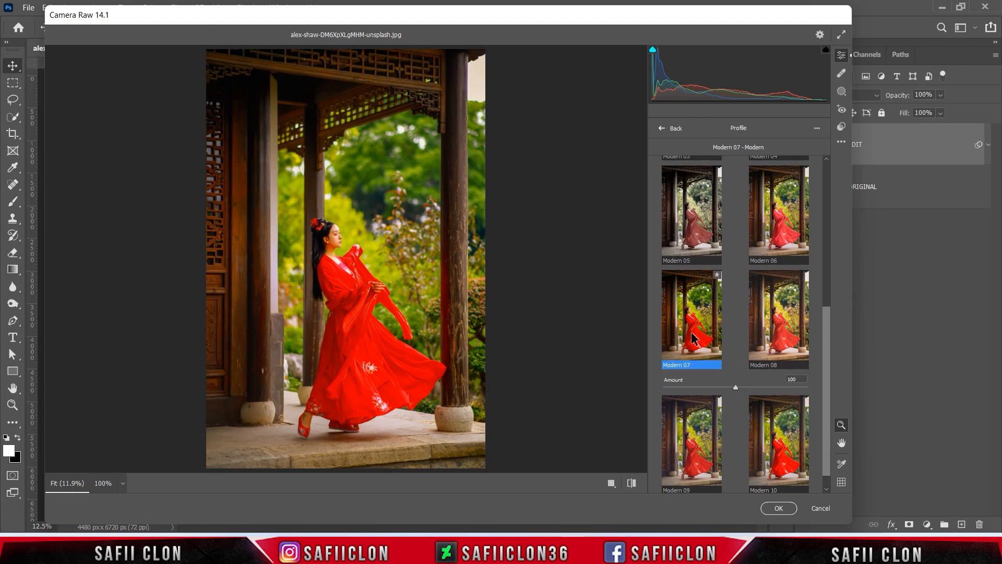
mouse_move(736, 387)
mouse_down()
mouse_move(672, 397)
mouse_move(726, 399)
mouse_move(721, 391)
mouse_up()
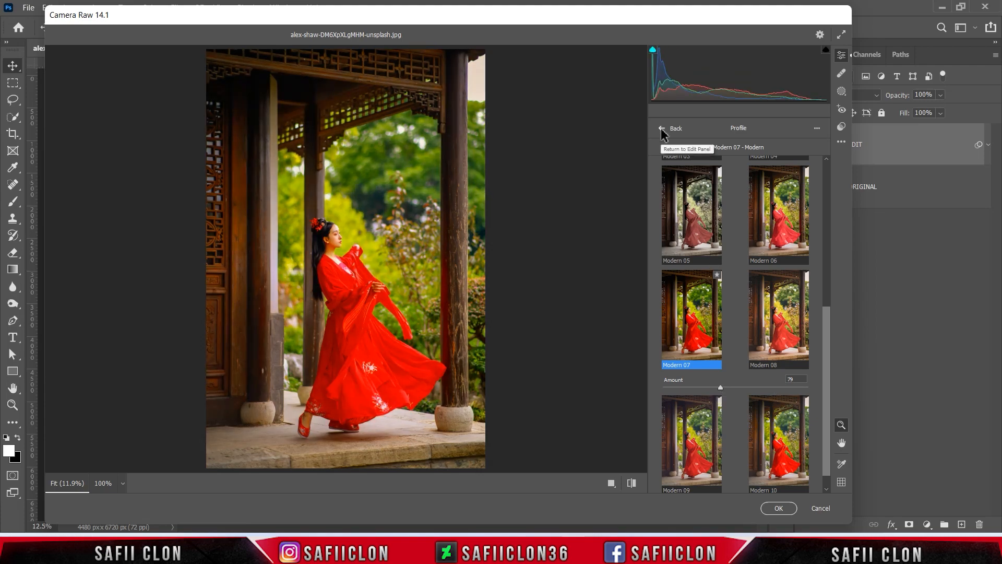
click(661, 128)
Add a midtone point to the RGB point curve with Input 132 and Output 135
drag(827, 200, 837, 298)
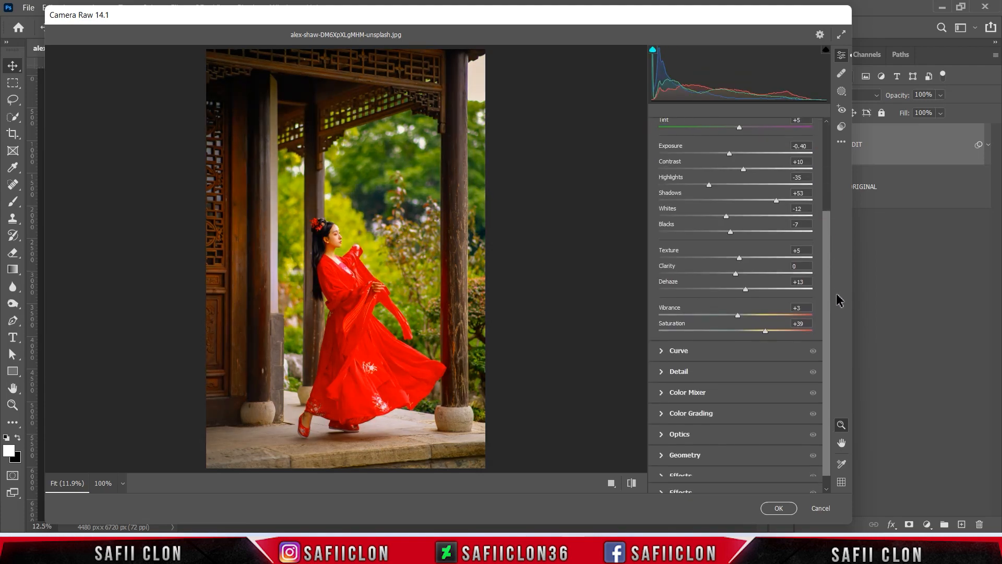
click(678, 336)
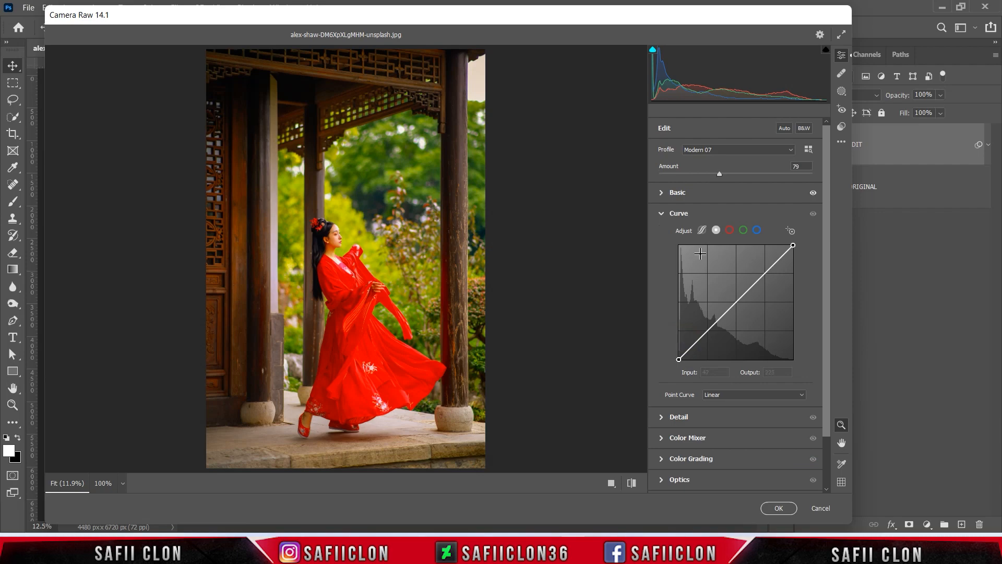
click(716, 230)
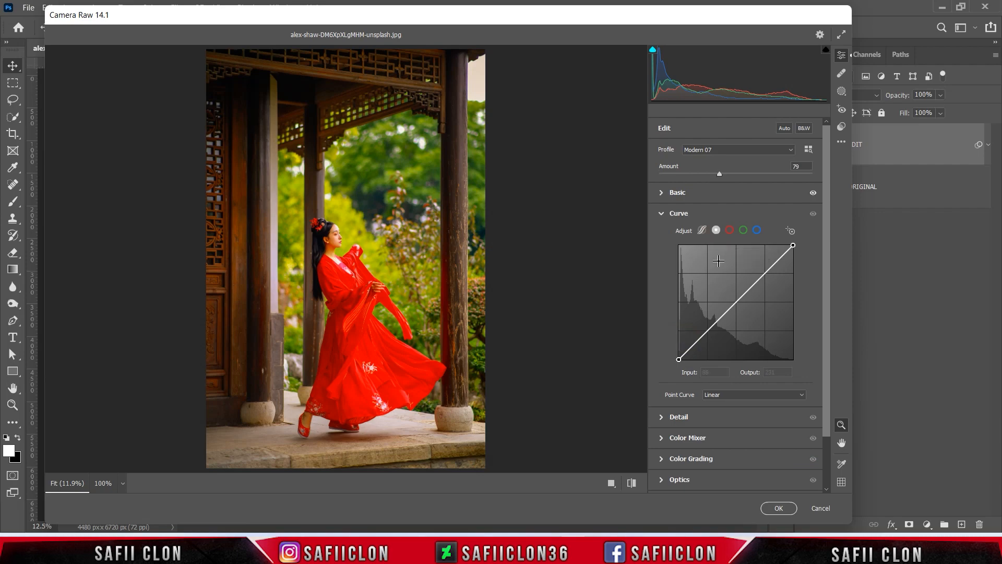
click(736, 302)
double_click(723, 371)
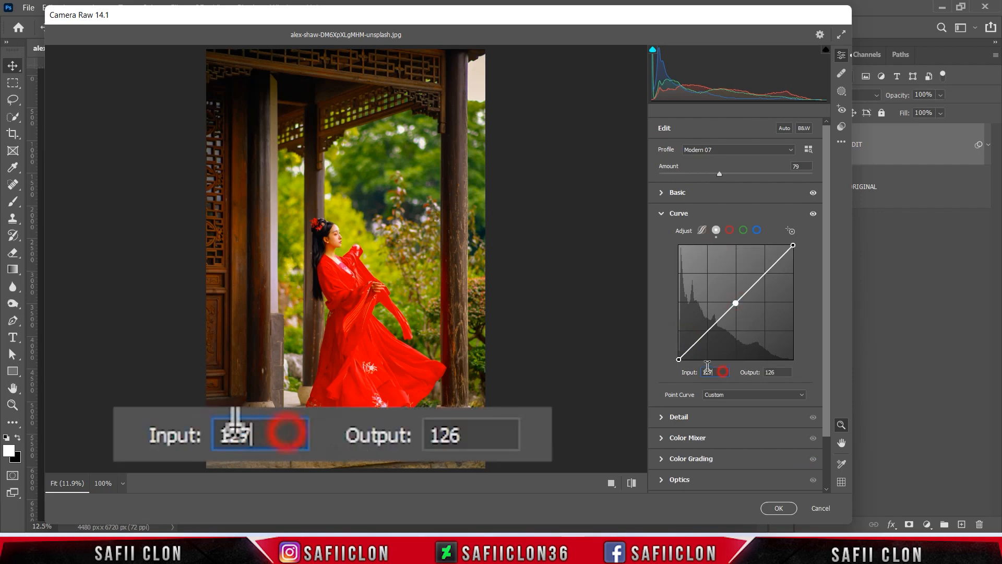
text(132)
double_click(778, 372)
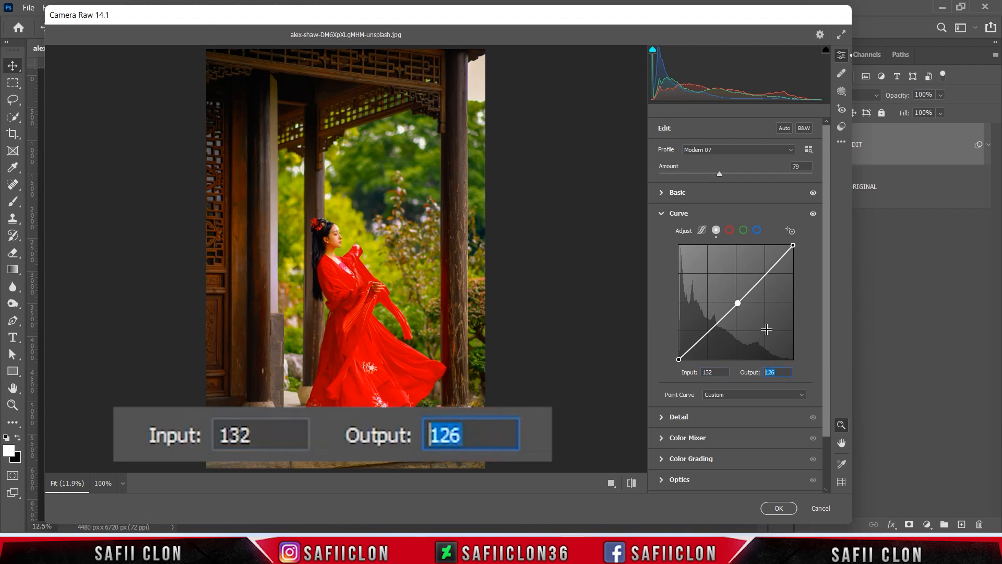
text(135)
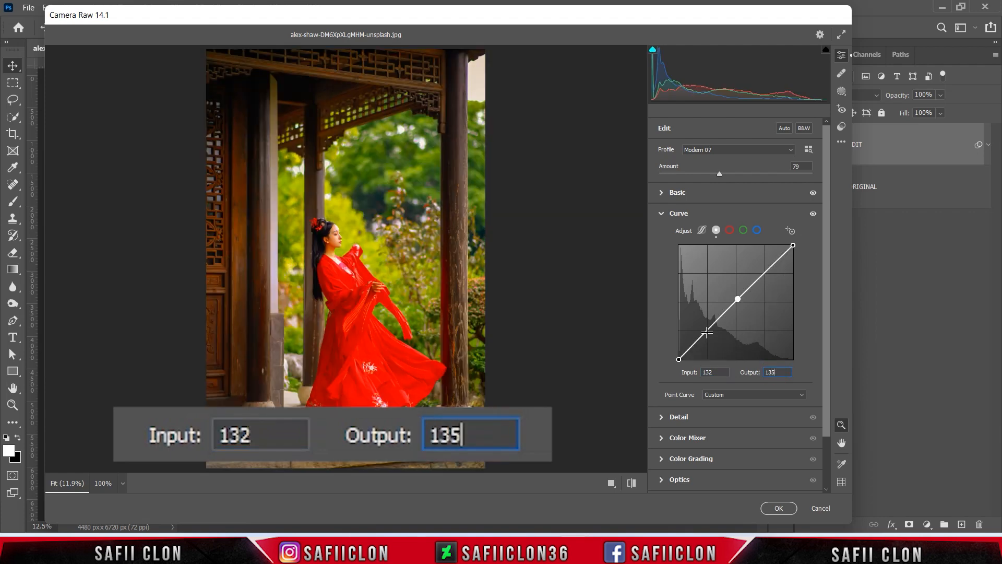
Add a shadow point to the RGB point curve with Input 70 and Output 61
click(705, 330)
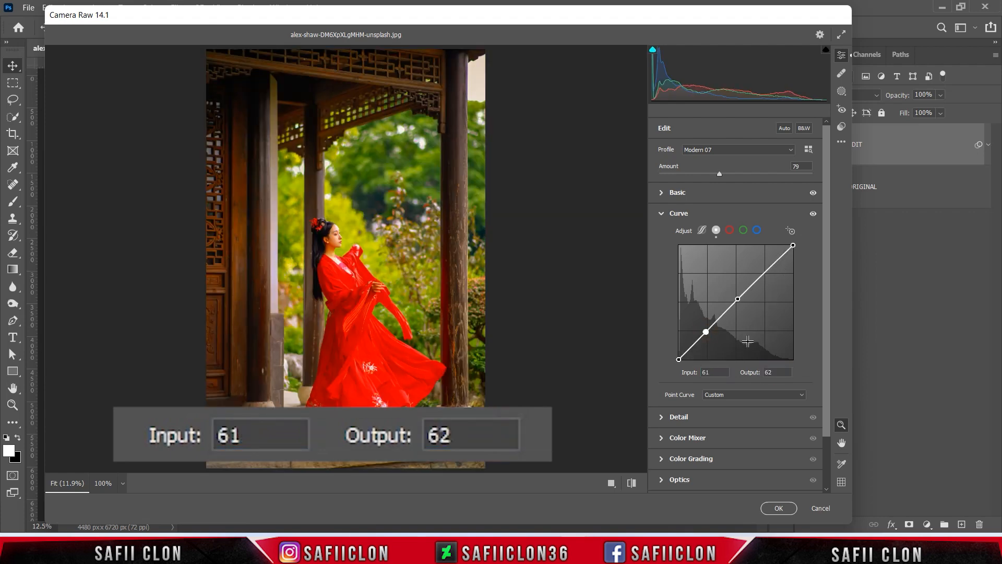
double_click(711, 372)
text(70)
double_click(777, 372)
text(61)
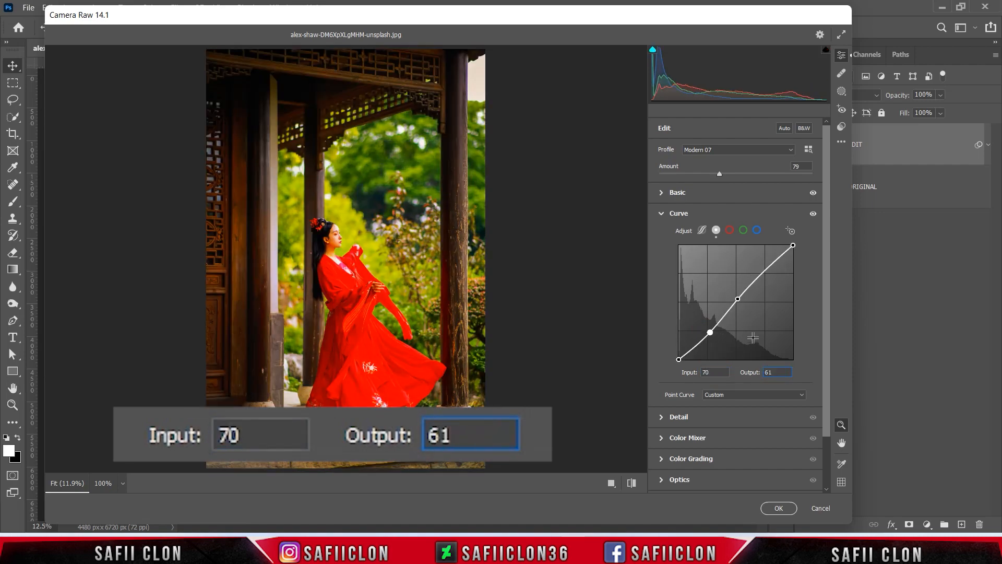
Raise the black end point of the RGB point curve to Output 45, keeping Input 0
click(678, 359)
double_click(704, 372)
double_click(772, 372)
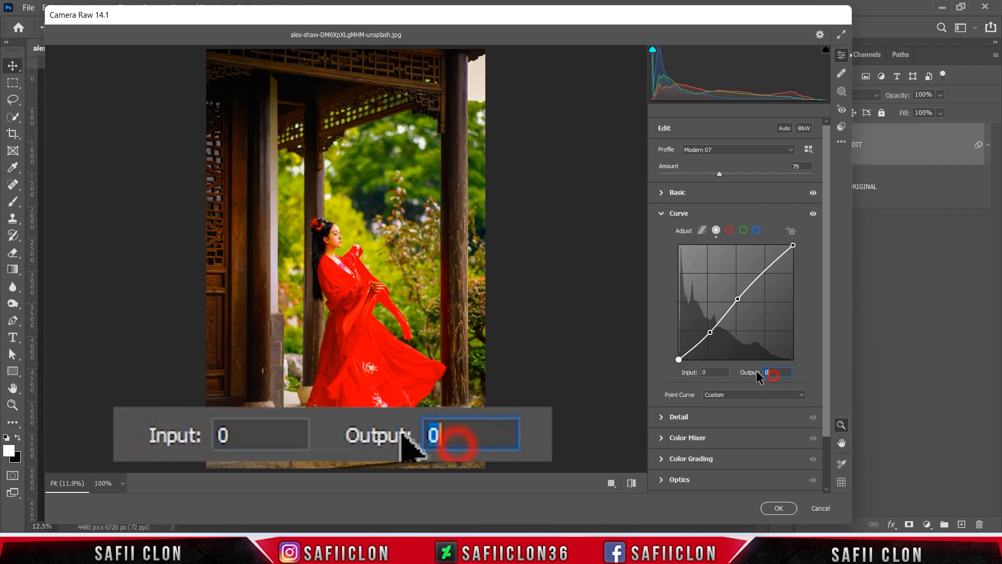
text(45)
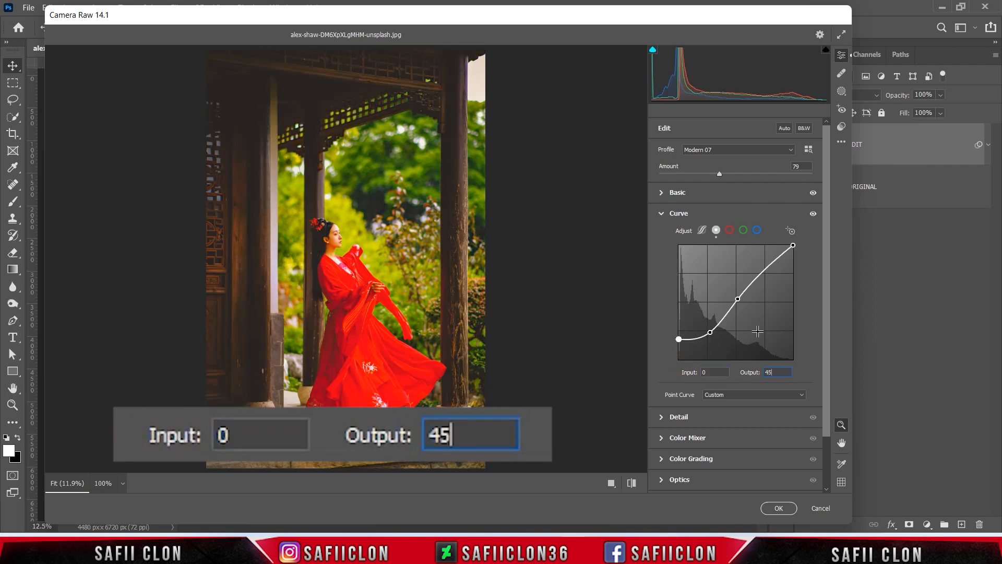
Add a highlight point to the RGB point curve with Input 184 and Output 217
click(763, 270)
double_click(703, 371)
text(184)
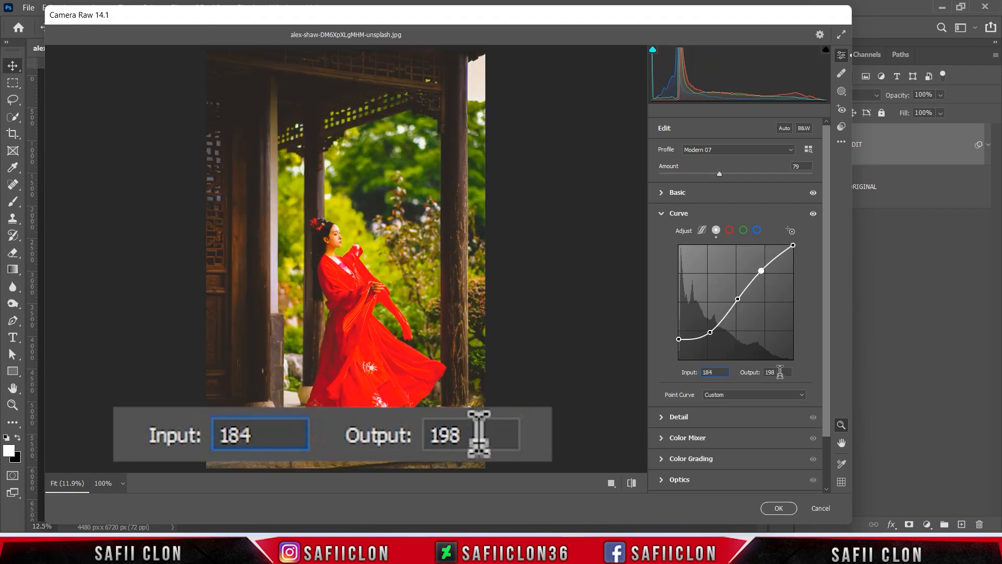
double_click(773, 372)
text(217)
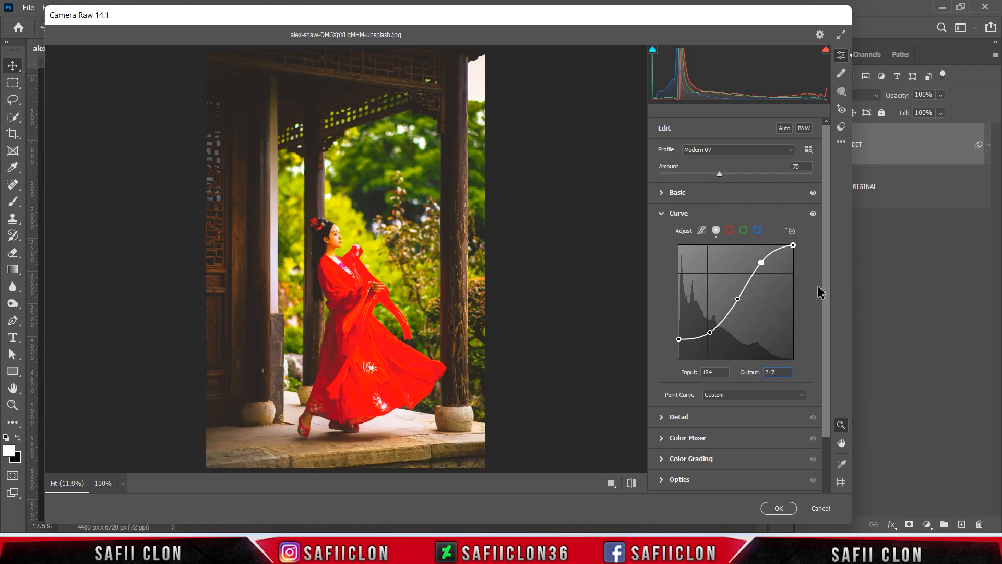
Set the Detail adjustments to Sharpening 18 and Noise Reduction 13
scroll(822, 292, down, 2)
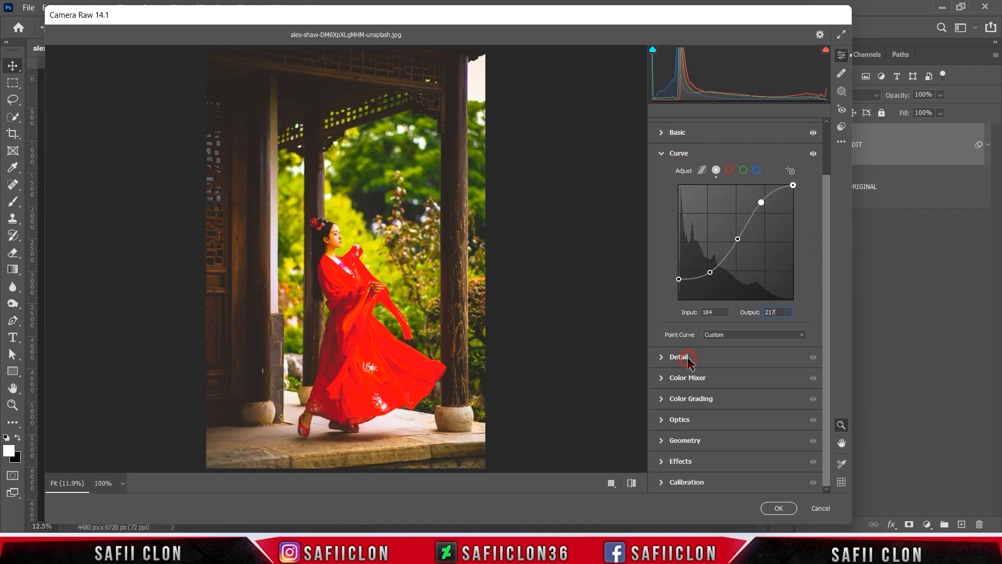
click(688, 359)
drag(660, 260, 676, 281)
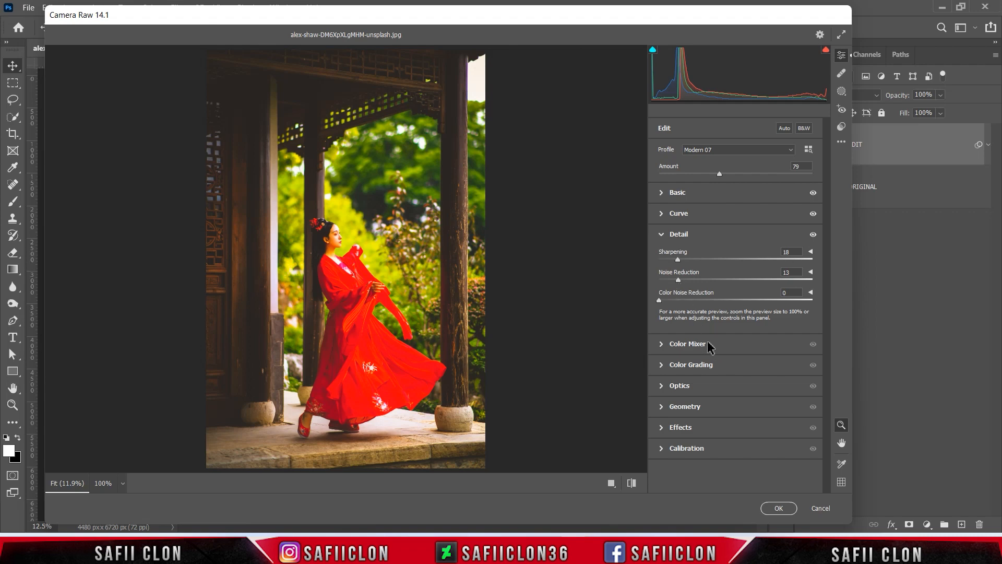
Set the Greens hue to -100 in the HSL Color Mixer
click(698, 344)
click(663, 288)
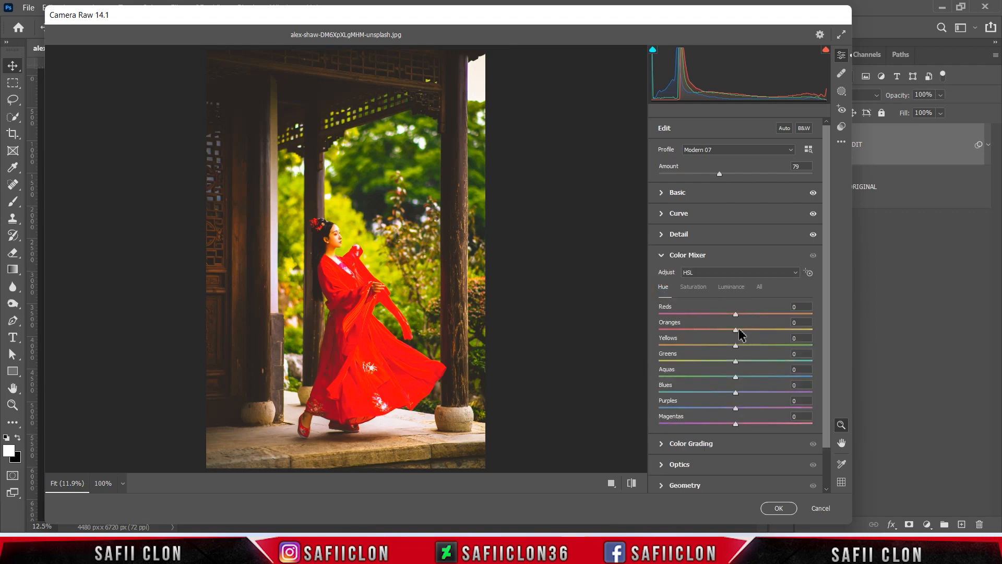
drag(736, 361, 659, 360)
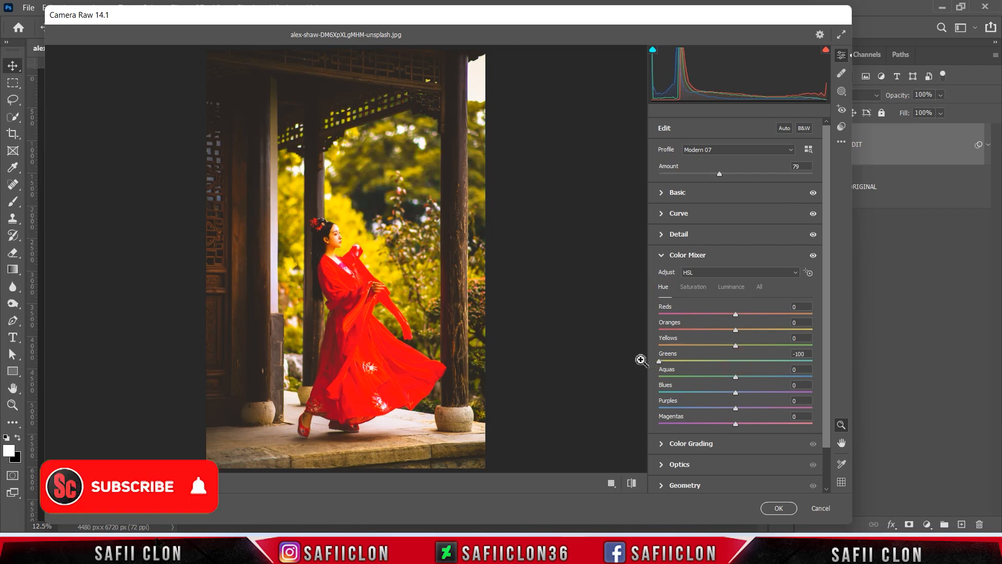
Lower the HSL saturation of Reds to -24, Oranges to -45 and Yellows to -69 in the Color Mixer
click(692, 288)
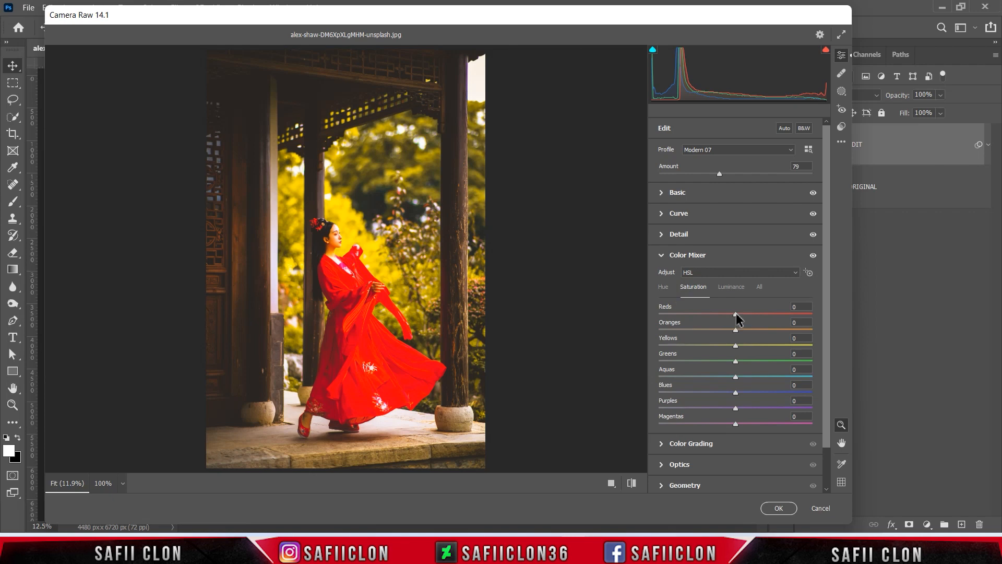
drag(736, 314, 719, 312)
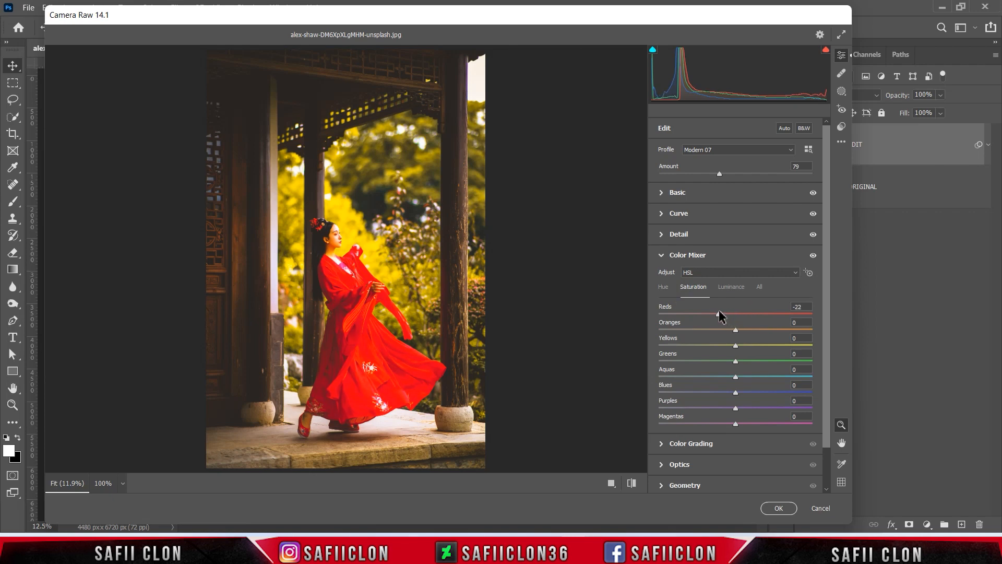
drag(736, 330, 701, 331)
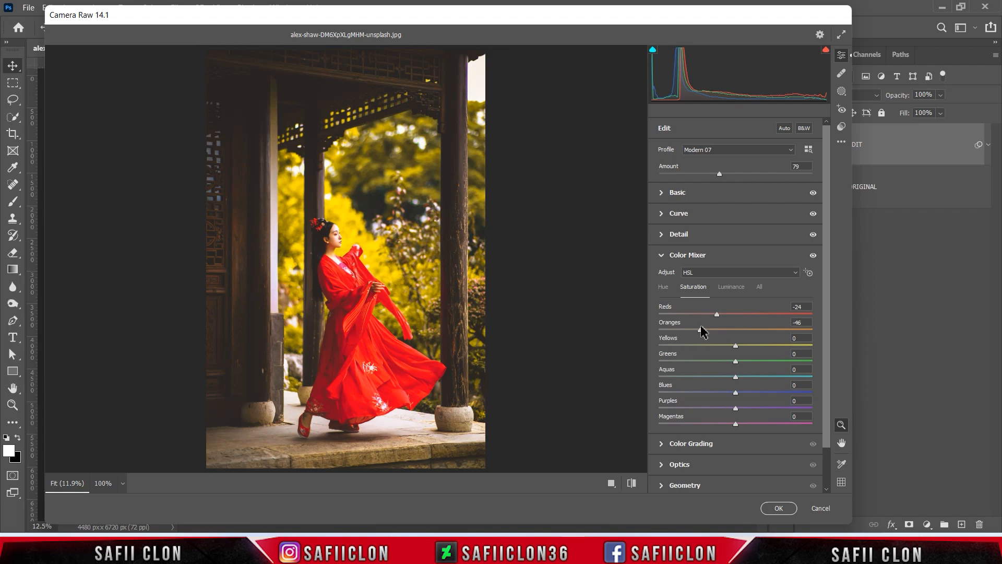
drag(735, 345, 687, 340)
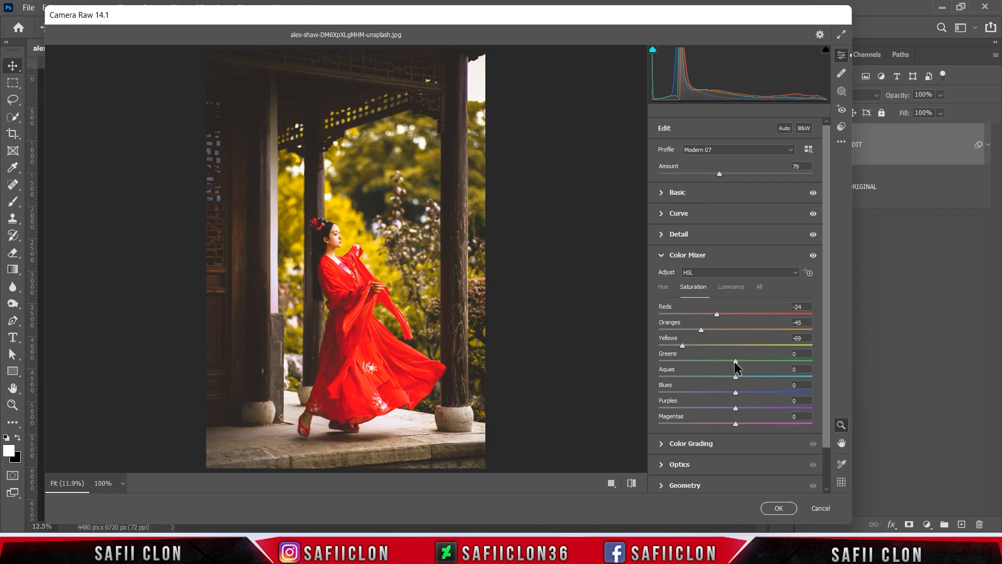
Set the saturation of Greens, Aquas, Blues, Purples and Magentas to -100
drag(735, 361, 643, 368)
drag(733, 377, 656, 378)
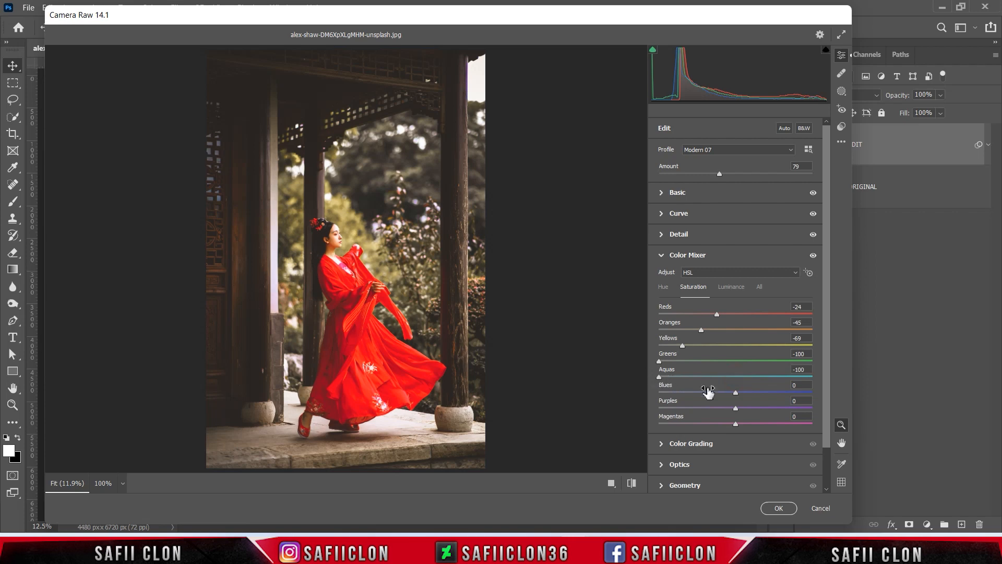
drag(736, 393, 656, 399)
drag(736, 413, 650, 407)
drag(733, 425, 657, 425)
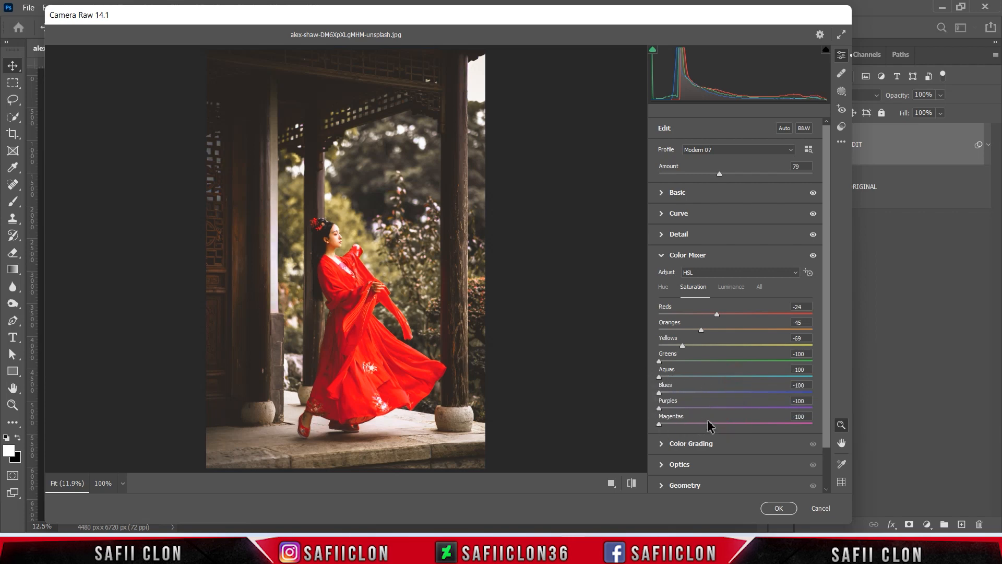
Set the HSL luminance to Reds -14, Oranges +22, Yellows +27 and Greens +33
click(733, 288)
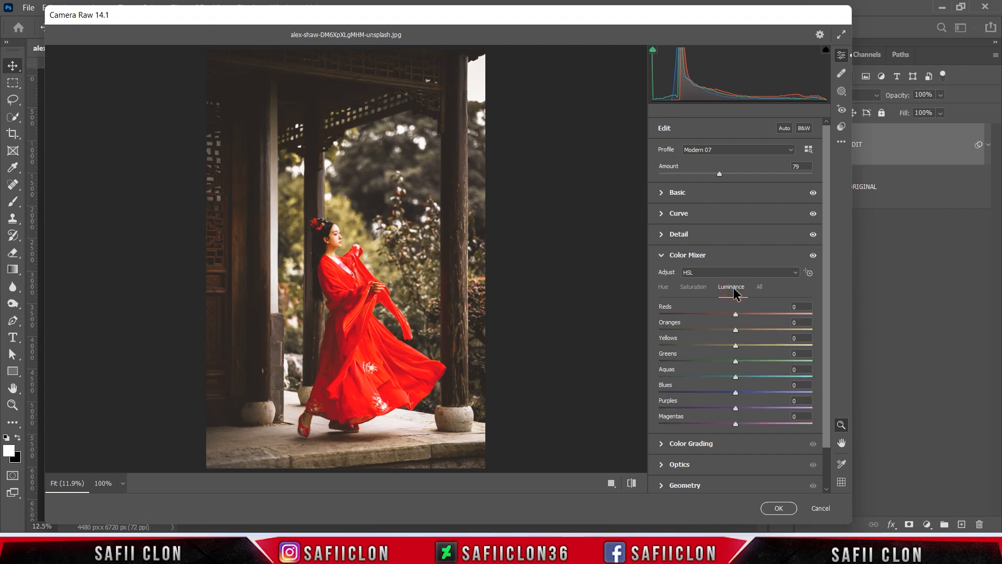
drag(735, 314, 719, 314)
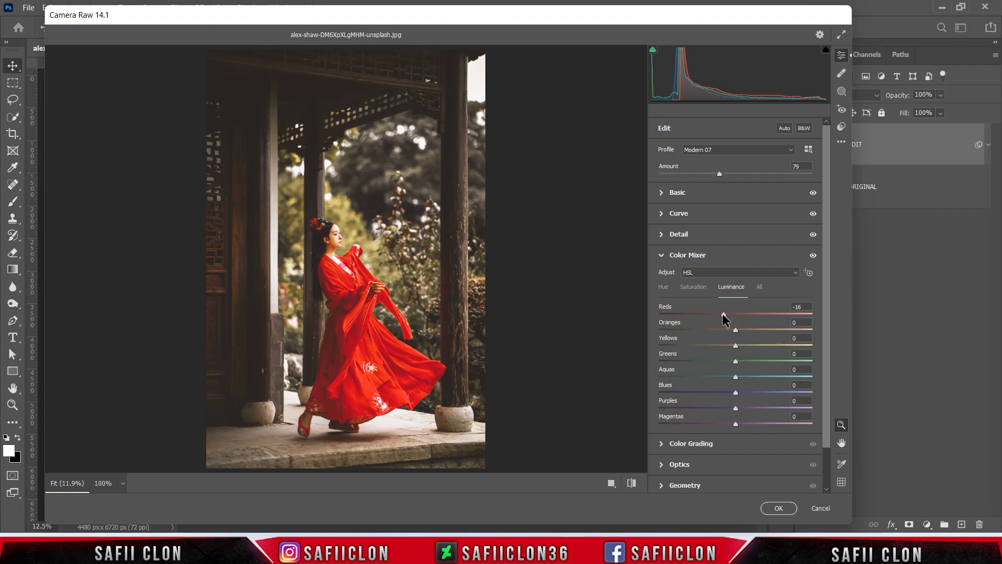
mouse_move(736, 330)
mouse_down()
mouse_move(686, 331)
mouse_move(753, 333)
mouse_up()
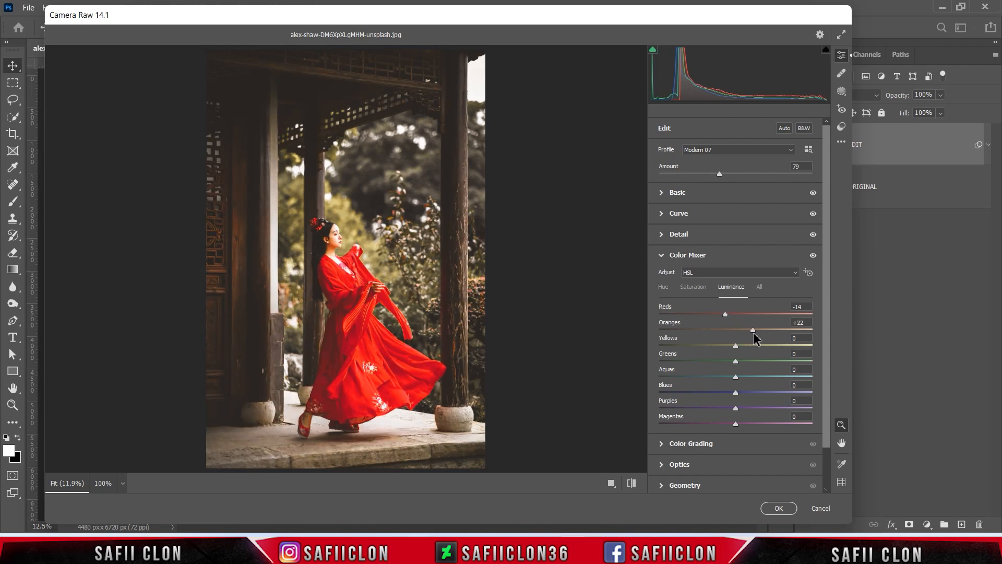
mouse_move(736, 345)
mouse_down()
mouse_move(774, 349)
mouse_move(754, 346)
mouse_up()
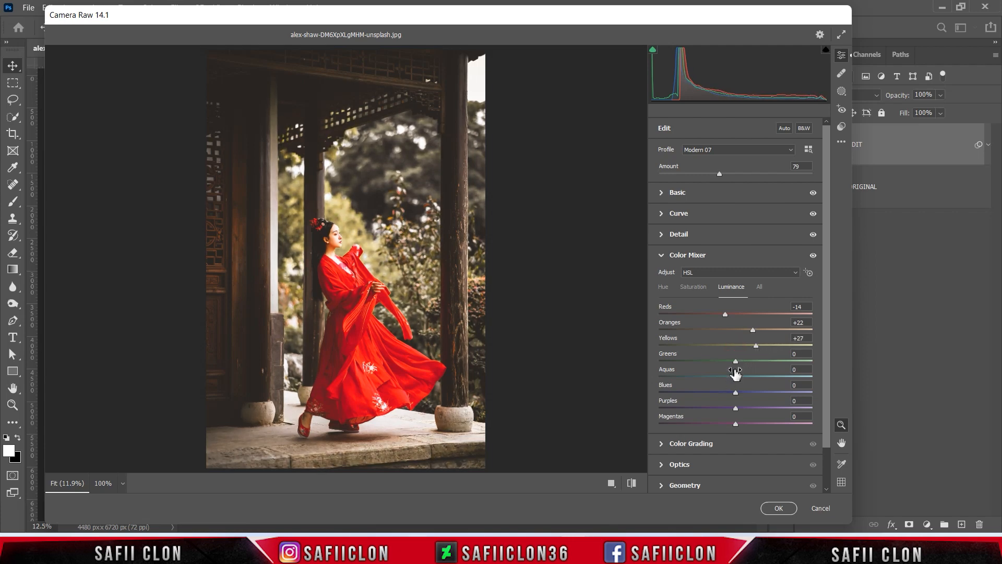
drag(736, 362, 763, 364)
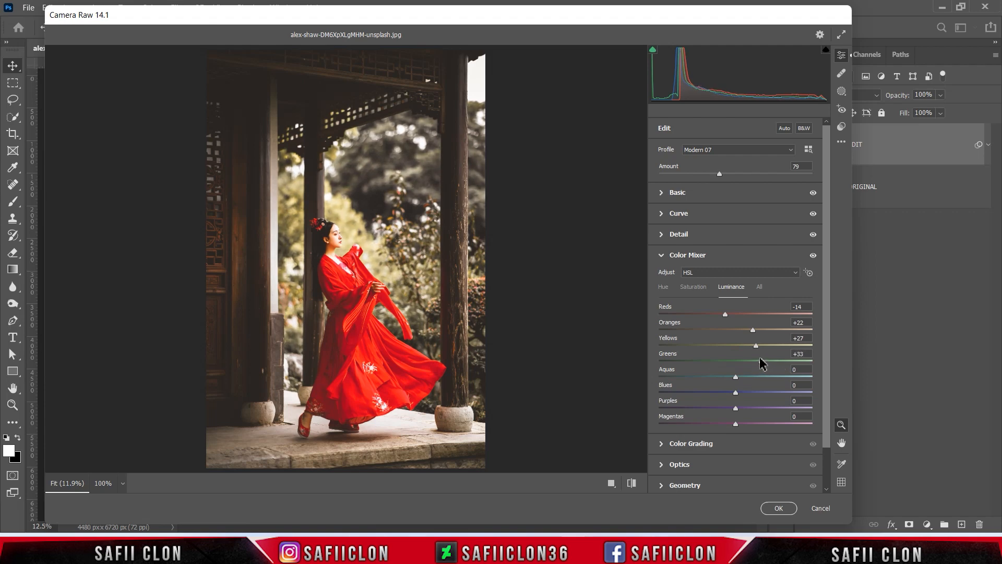
Raise the luminance of Aquas to +29, Blues to +26, Purples to +33 and Magentas to +24
drag(735, 377, 749, 377)
drag(736, 397, 758, 400)
drag(736, 411, 763, 414)
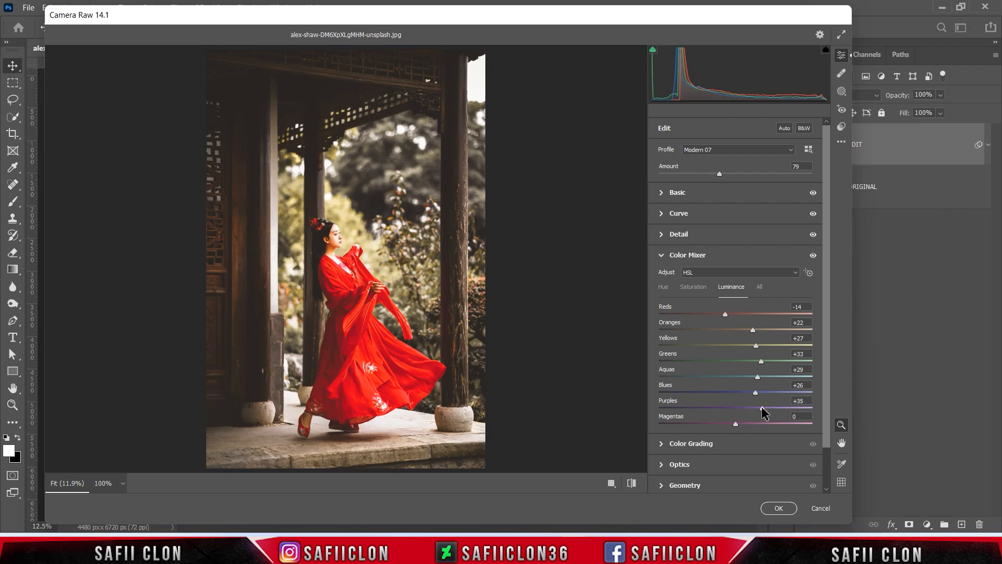
drag(737, 423, 748, 423)
Color grade the shadows with Hue 218, Saturation 15 and Luminance +7
scroll(828, 282, down, 2)
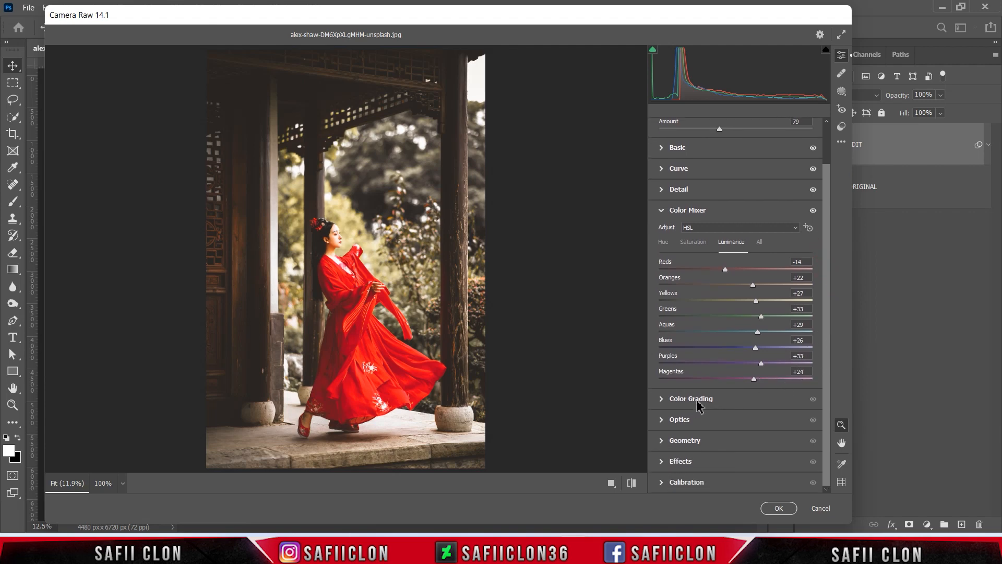
click(698, 400)
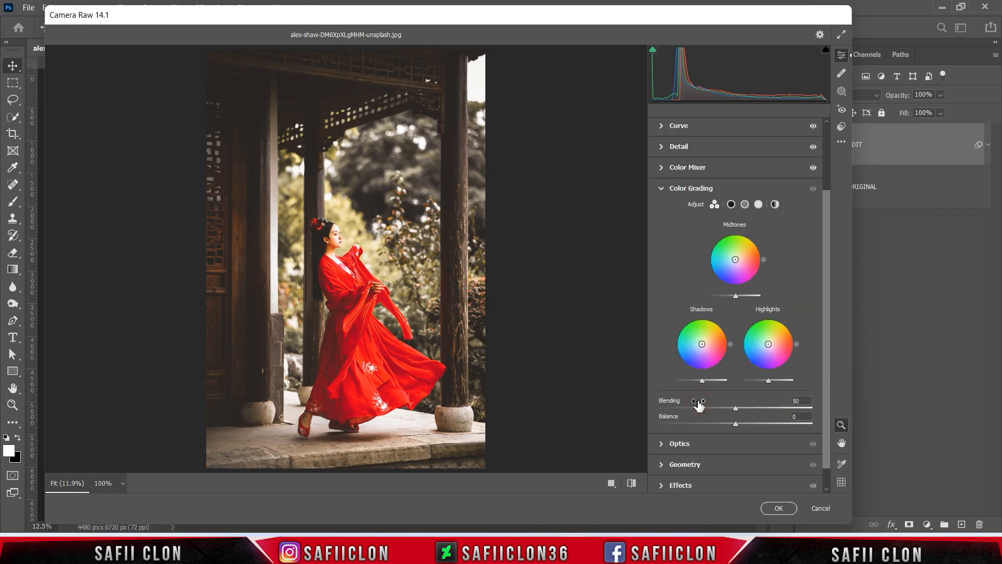
click(731, 206)
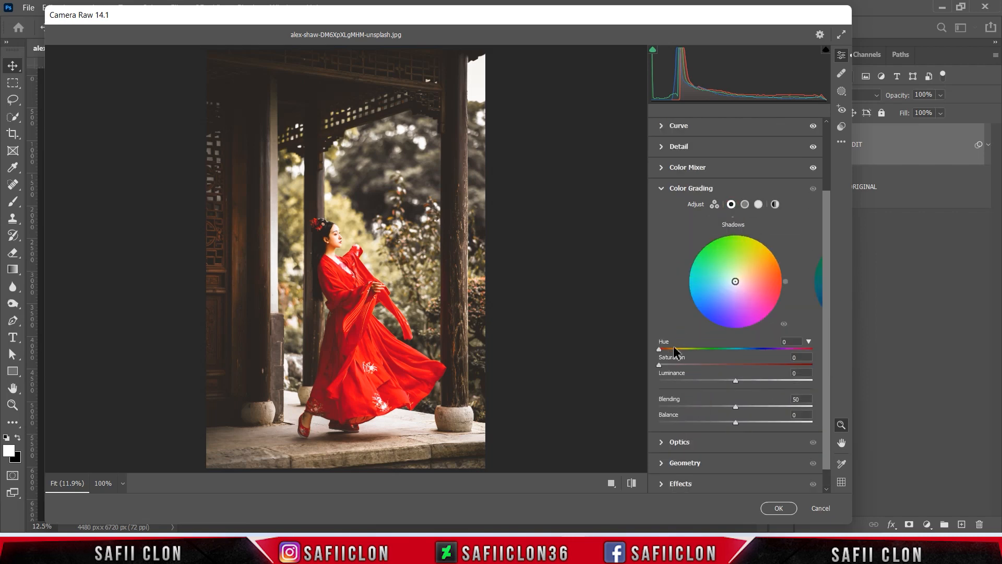
drag(661, 353, 753, 355)
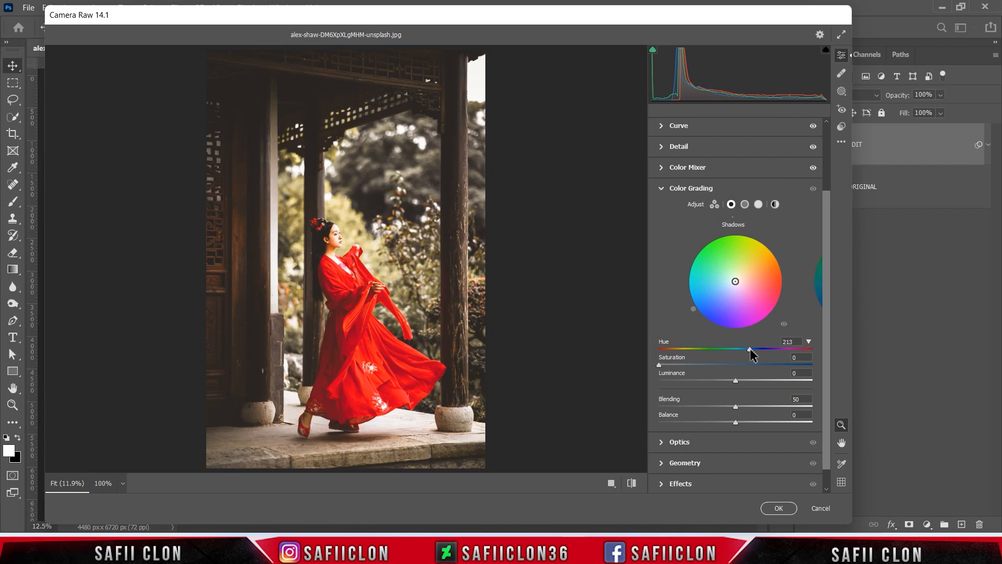
drag(661, 369, 684, 374)
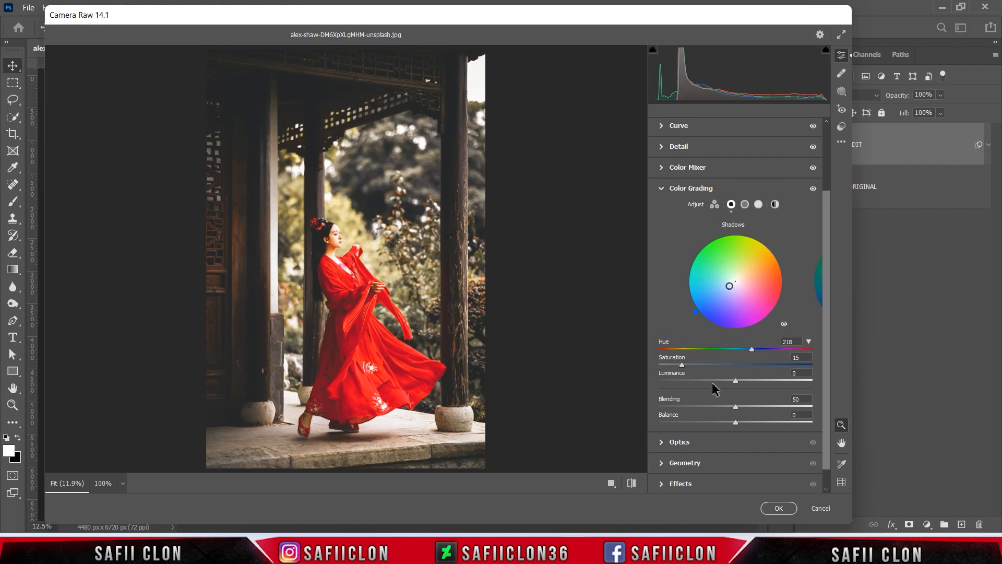
drag(739, 379, 741, 380)
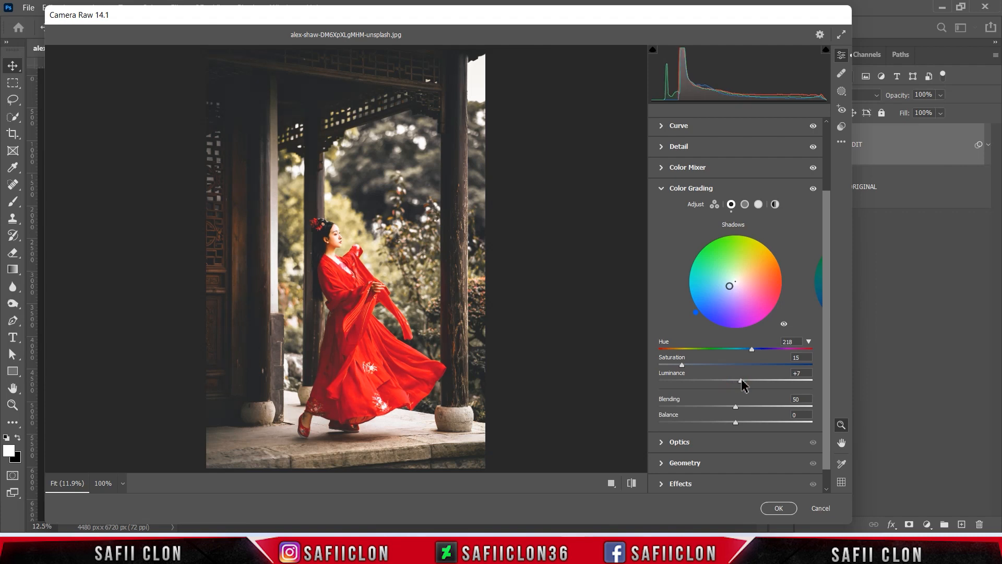
Color grade the midtones with Hue 225 and Saturation 18
click(745, 205)
drag(659, 351, 753, 352)
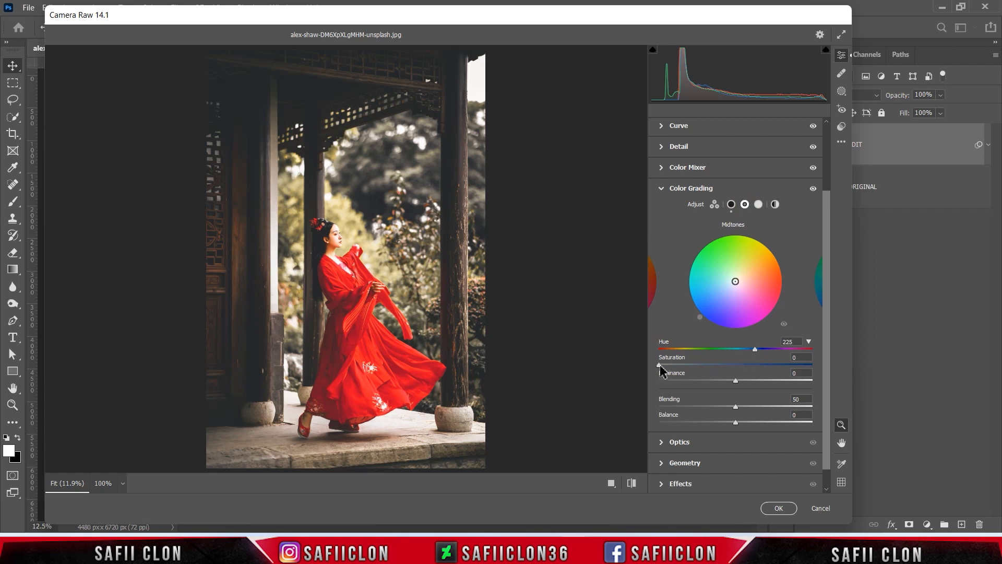
drag(660, 368, 688, 370)
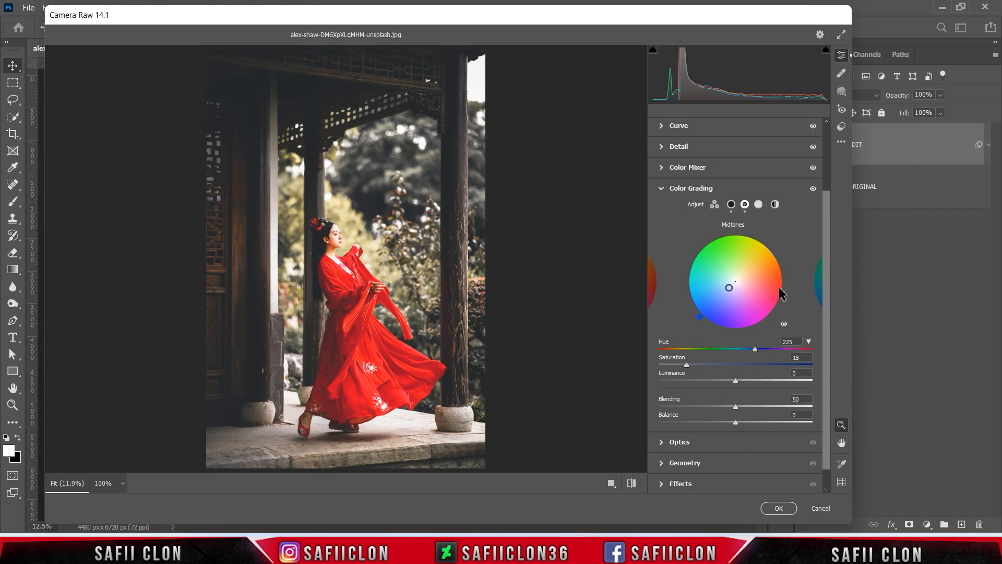
Color grade the highlights with Hue 234, Saturation 31 and Luminance -15
click(759, 204)
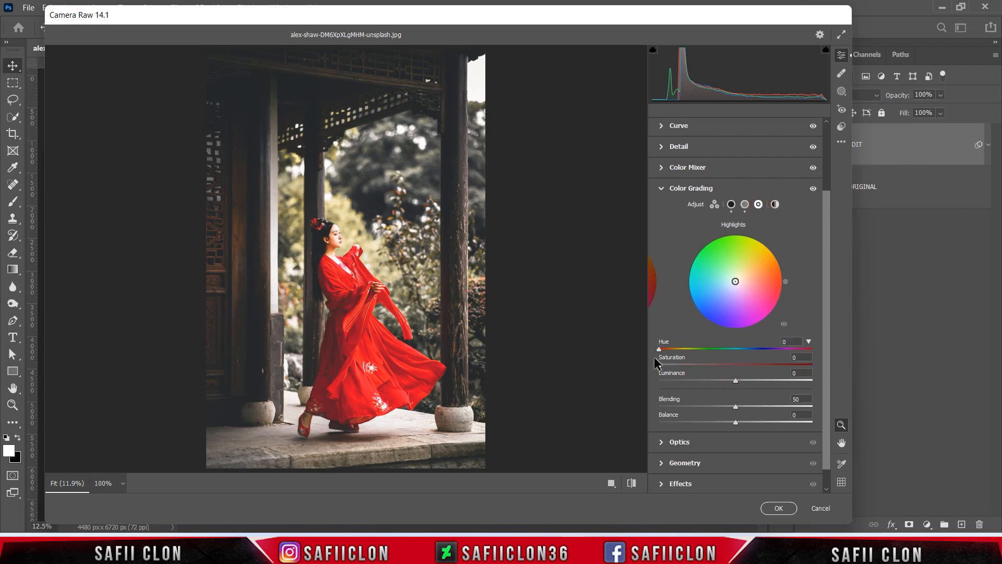
drag(659, 350, 760, 359)
drag(662, 371, 706, 372)
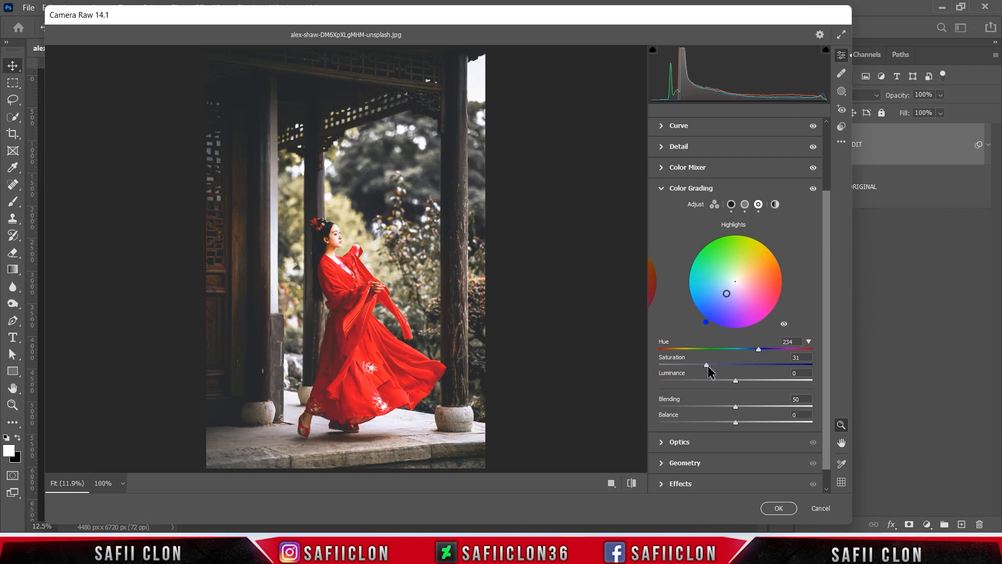
drag(738, 384, 730, 386)
Set the Global color grade to Hue 225, Saturation 31 and Luminance about -14
click(775, 204)
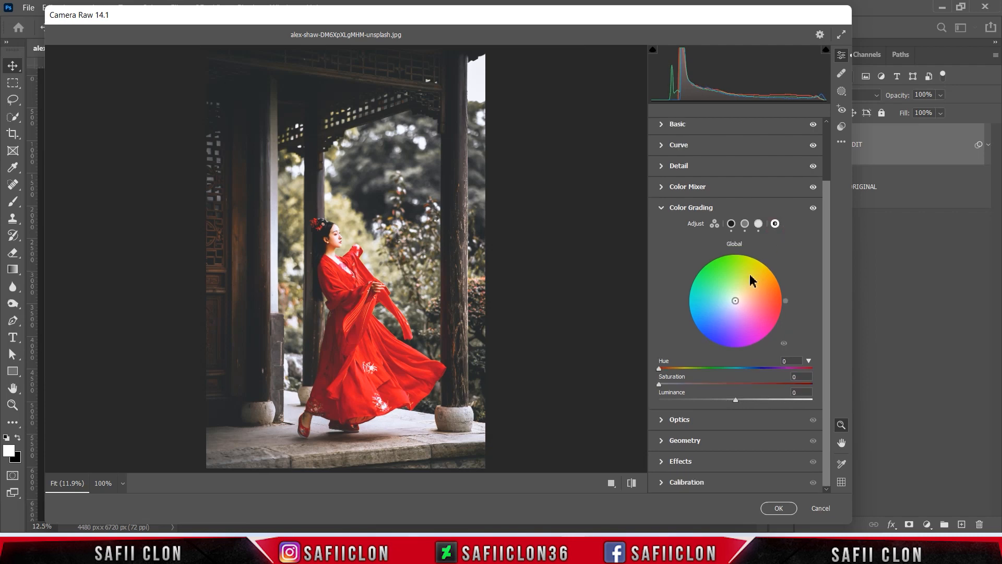
drag(659, 369, 757, 372)
drag(659, 384, 709, 386)
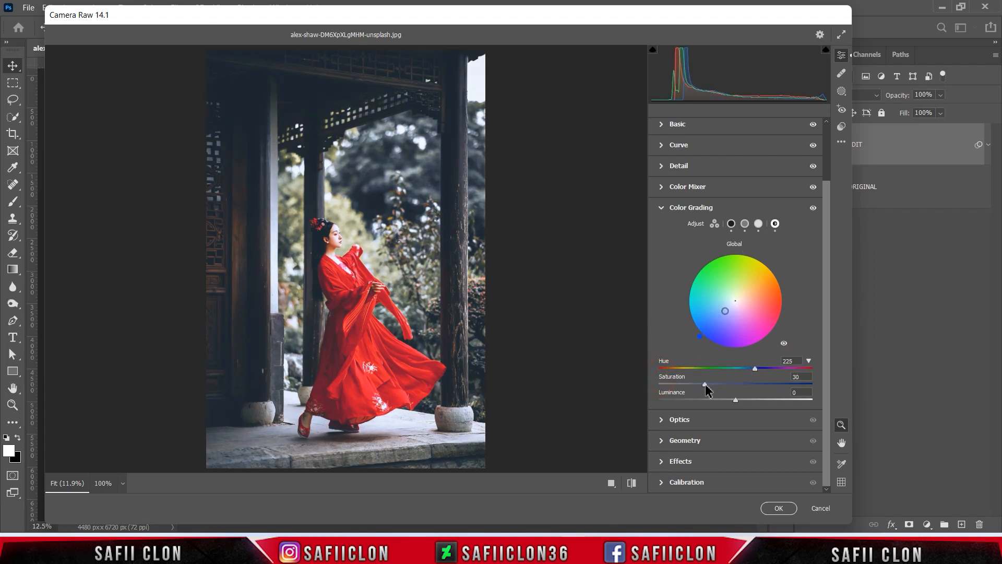
drag(734, 400, 722, 399)
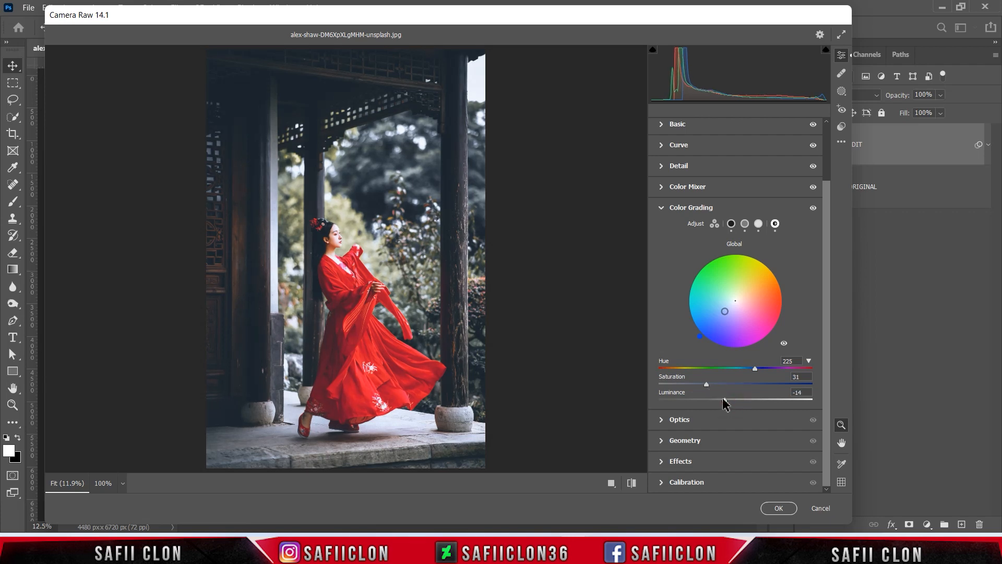
drag(723, 399, 725, 399)
Set the Color Grading Blending to 100 and the Effects Vignetting to -14
click(758, 223)
drag(737, 427, 817, 427)
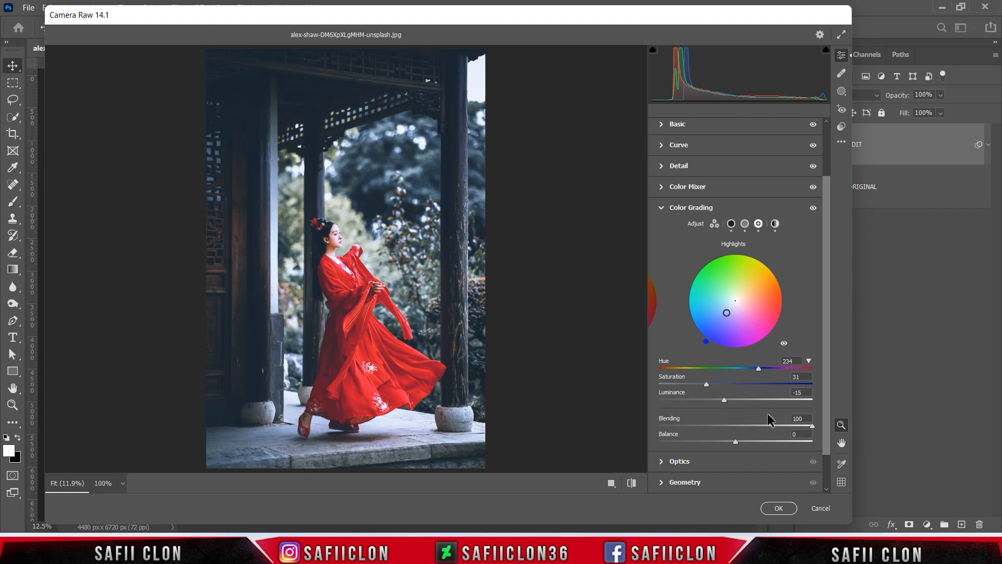
drag(826, 229, 832, 320)
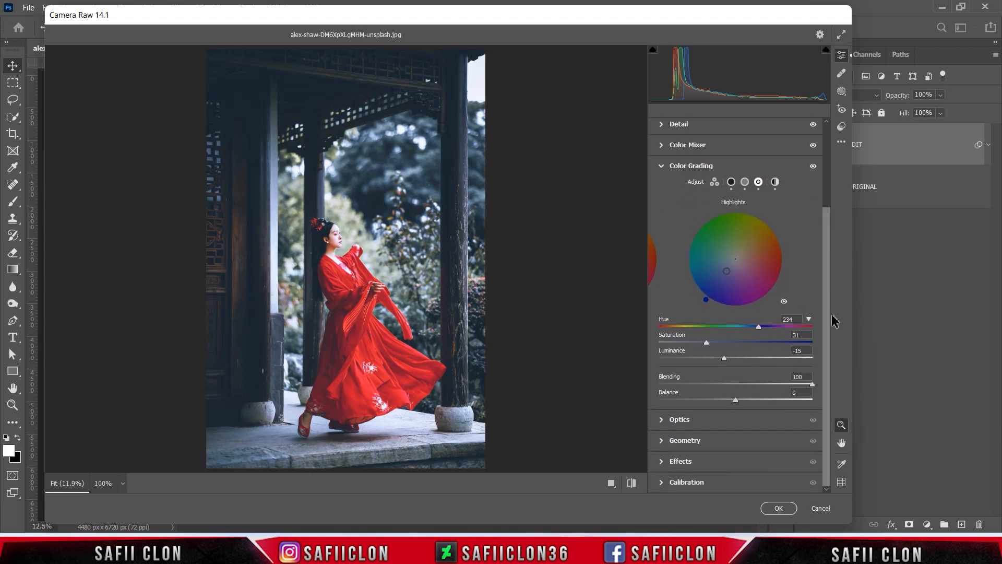
click(681, 462)
drag(737, 387, 729, 388)
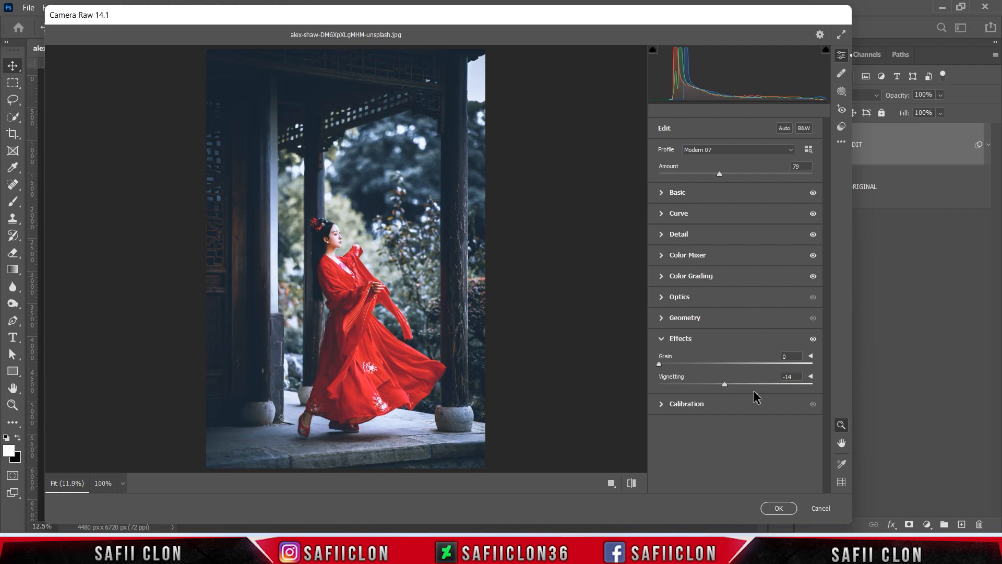
Cycle through the before/after comparison views back to the single view, and apply the Camera Raw Filter
click(583, 484)
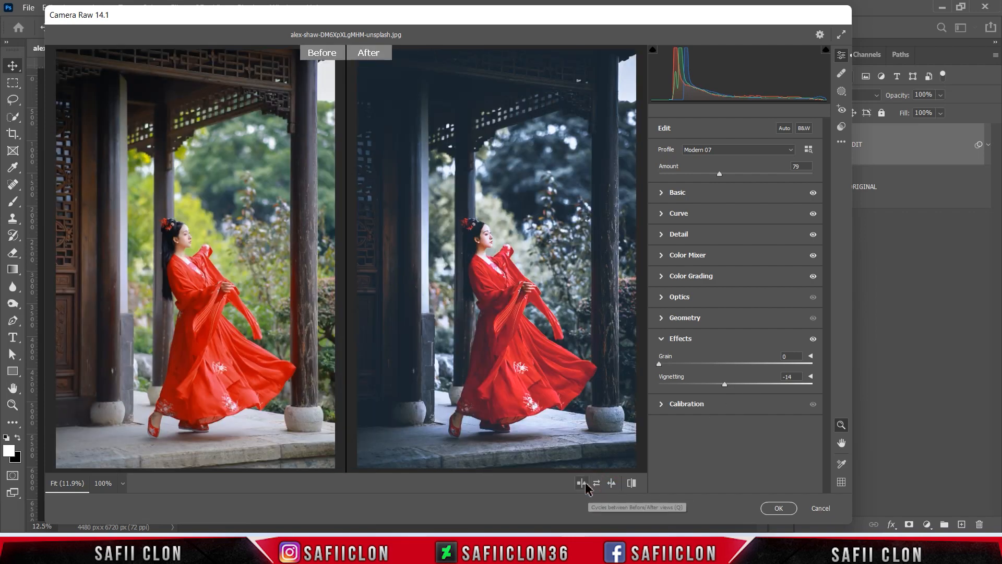
click(583, 484)
click(583, 484)
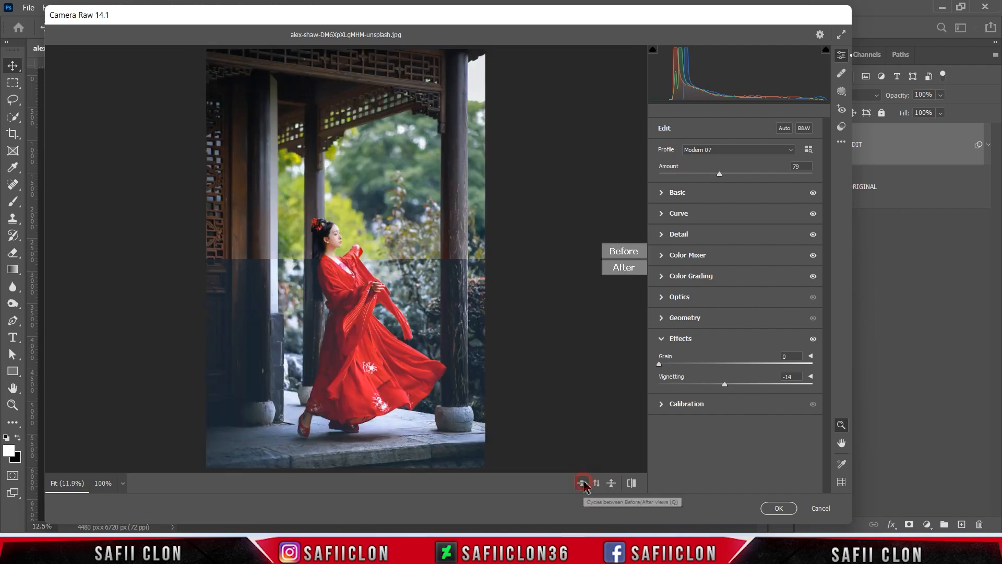
click(583, 483)
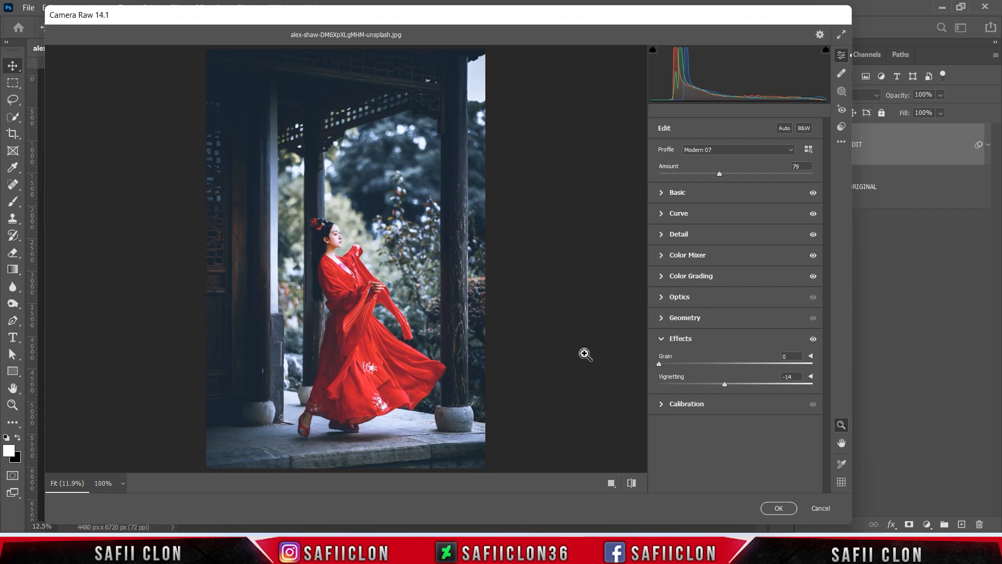
click(777, 509)
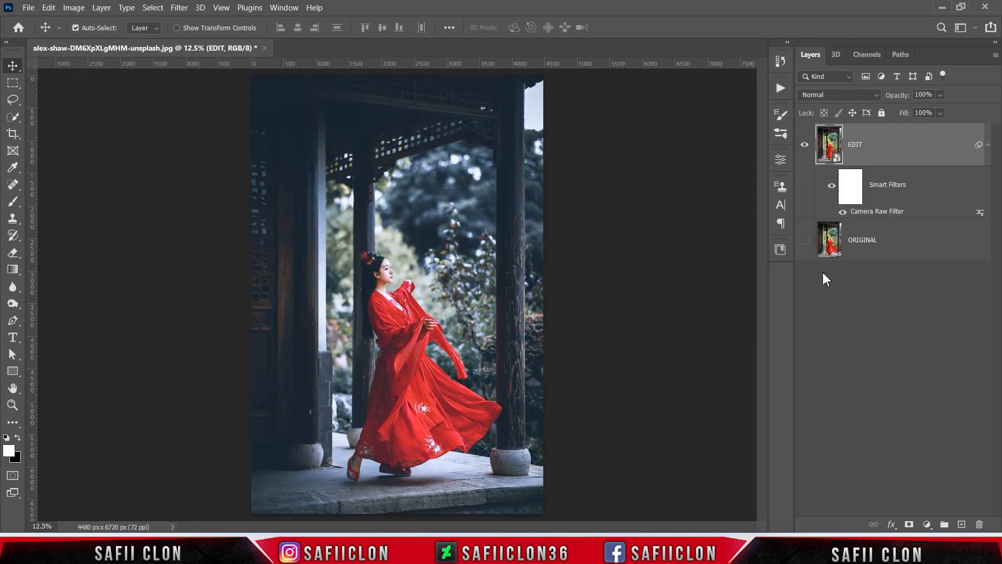
Make the ORIGINAL layer visible and toggle the EDIT layer's visibility to compare the photo before and after grading
click(805, 145)
click(805, 146)
click(804, 240)
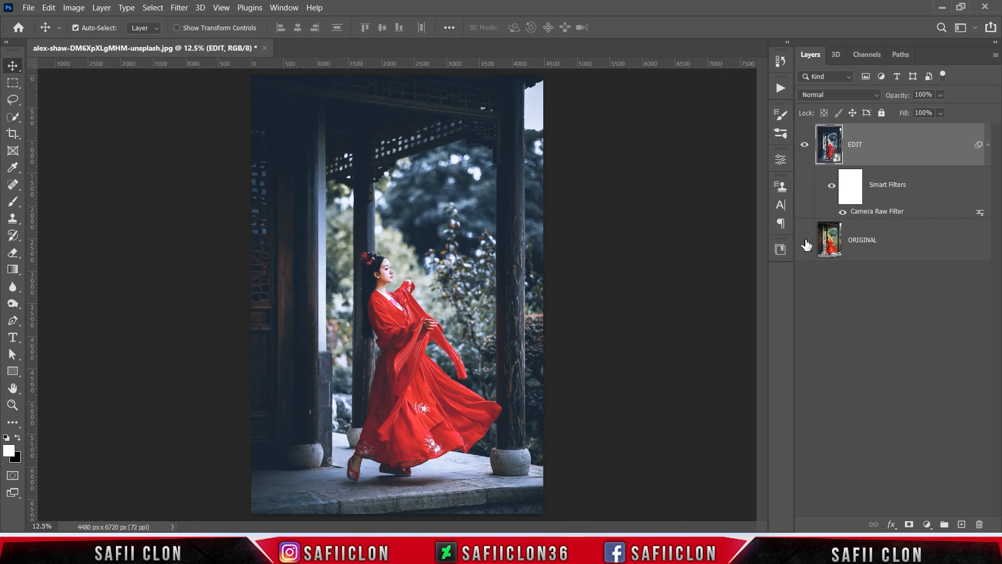
click(805, 145)
click(805, 146)
click(805, 146)
click(805, 146)
Examine the graded photo up close and toggle the EDIT layer's visibility to compare it with the original
key(ctrl+plus)
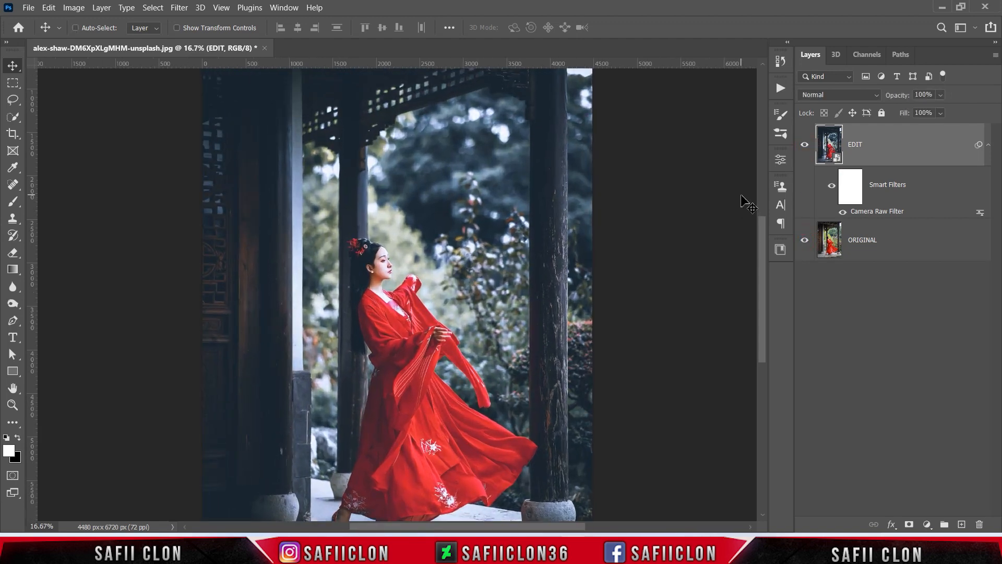
scroll(641, 276, down, 4)
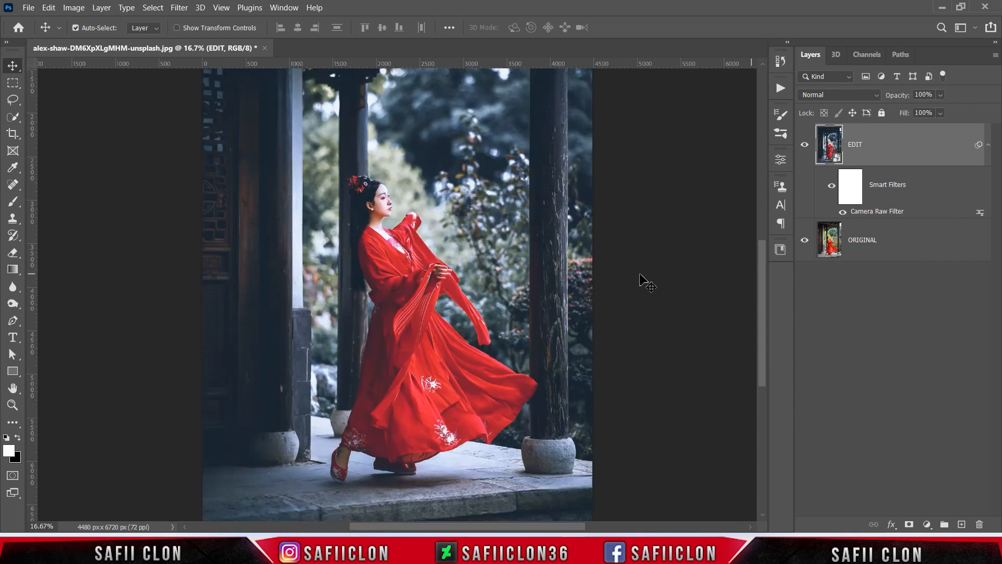
key(ctrl+plus)
click(806, 142)
click(807, 142)
click(807, 142)
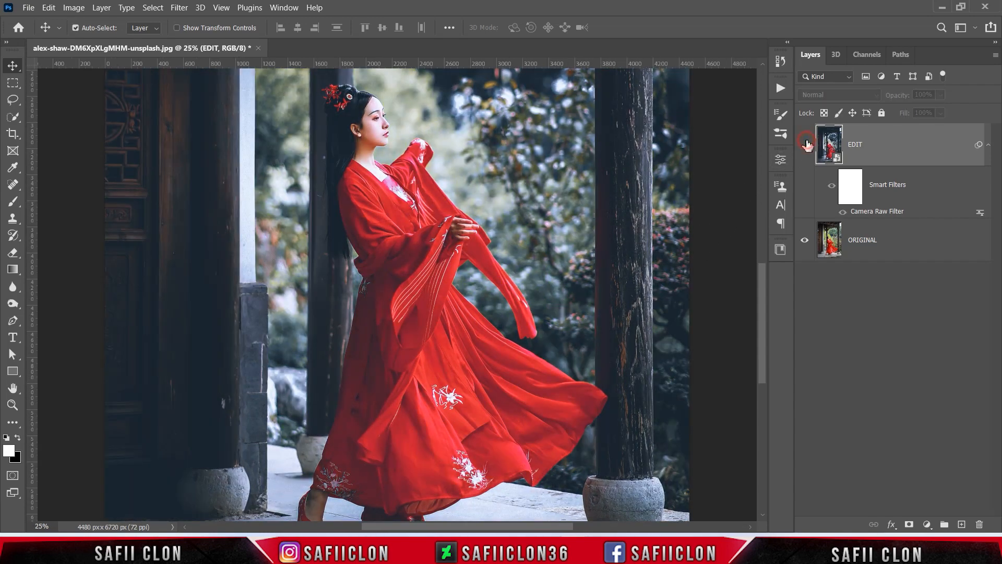
click(807, 143)
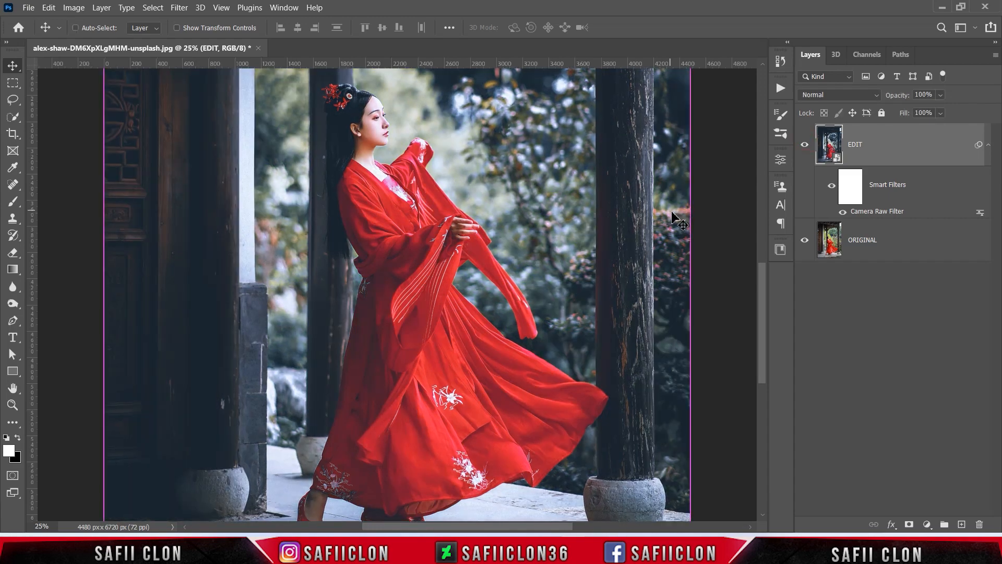
key(ctrl+plus)
key(ctrl+minus)
key(ctrl+minus)
key(ctrl+minus)
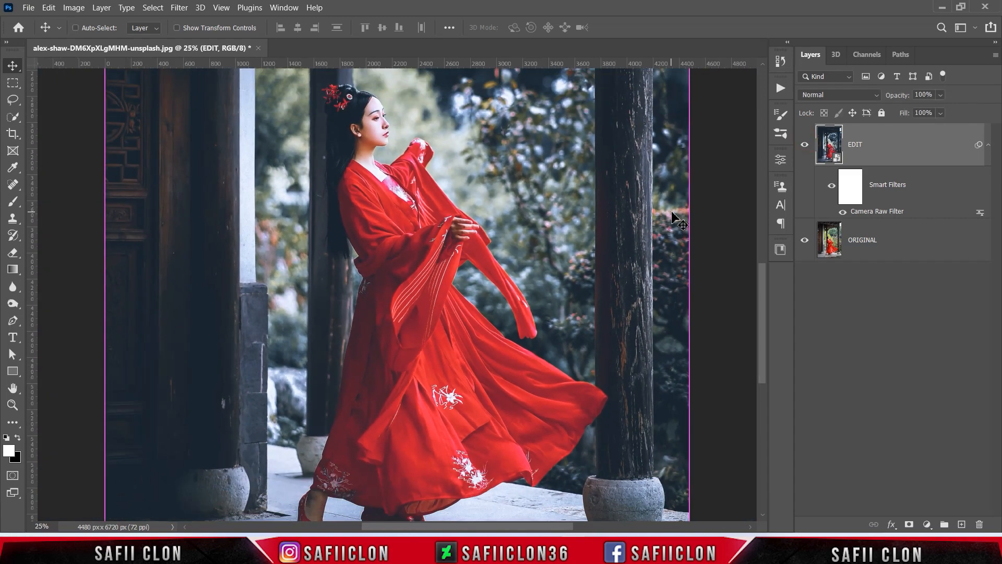
key(ctrl+plus)
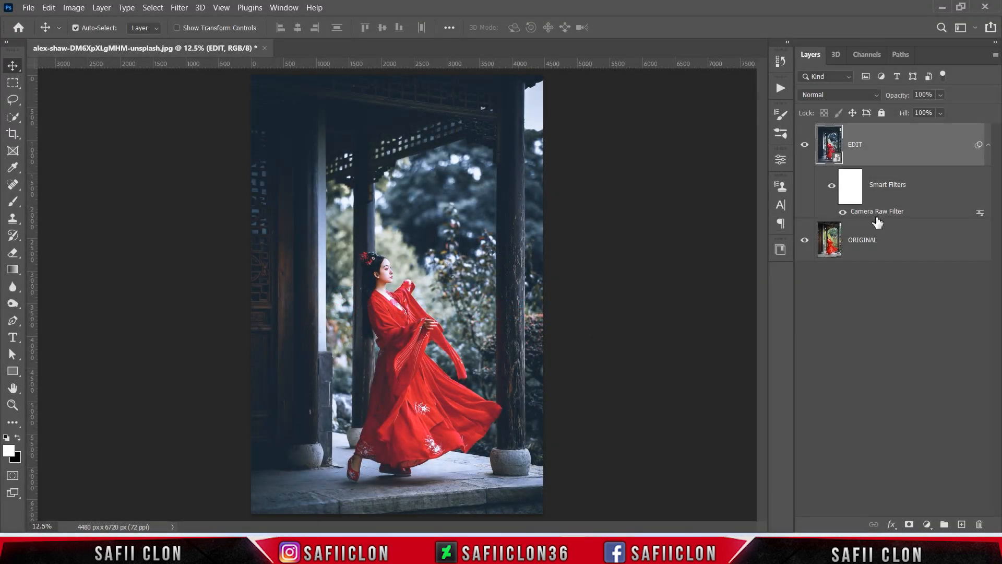
Save the EDIT layer's Camera Raw Filter settings, using the Default subset, as RED R in the Red Rose folder, and close the filter
double_click(881, 213)
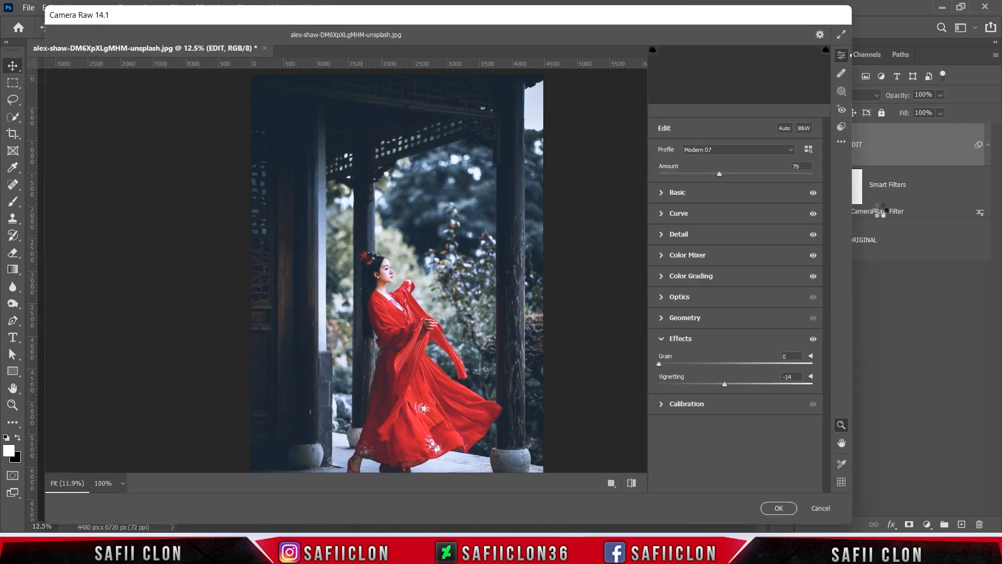
click(841, 142)
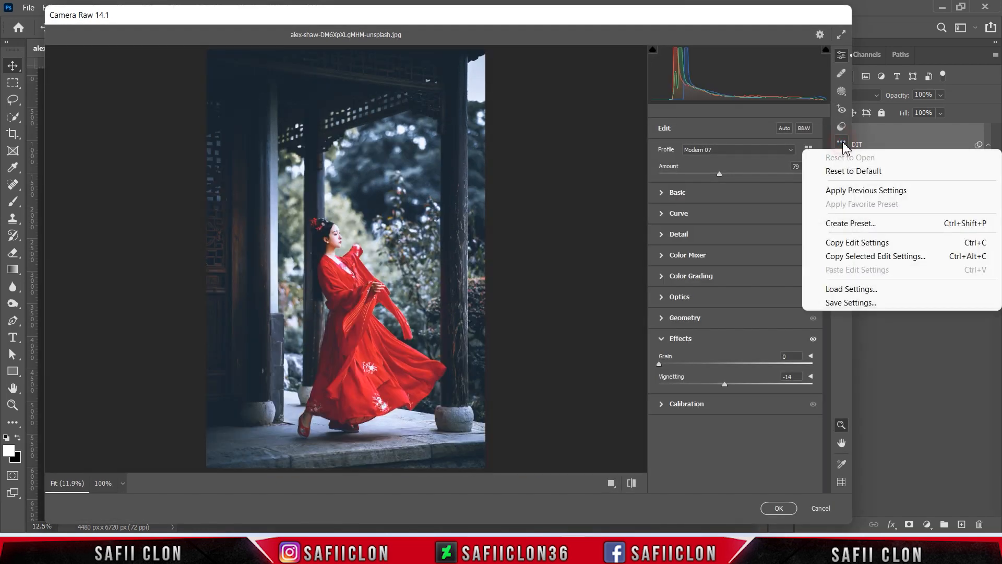
click(856, 305)
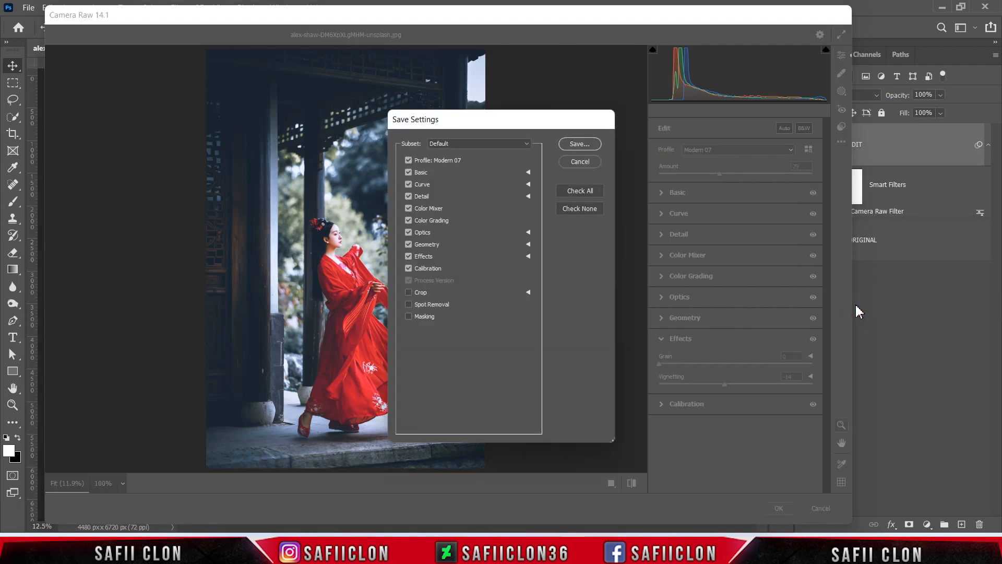
click(590, 148)
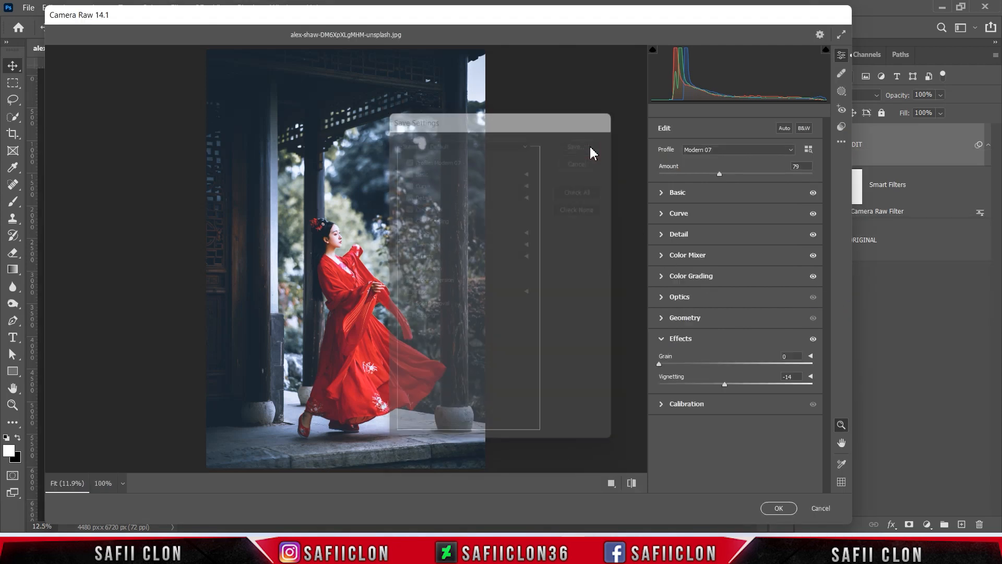
key(ctrl+a)
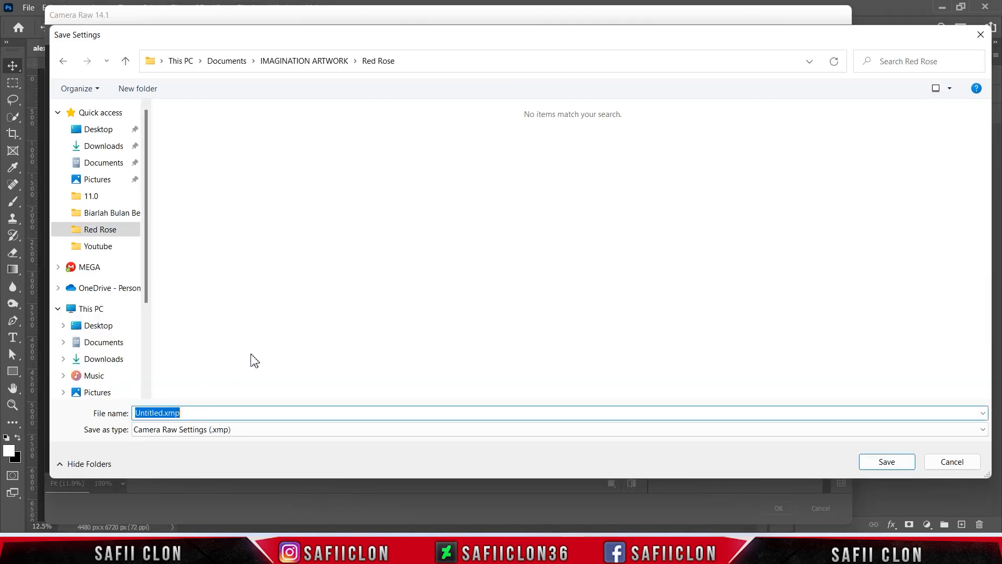
text(RED R)
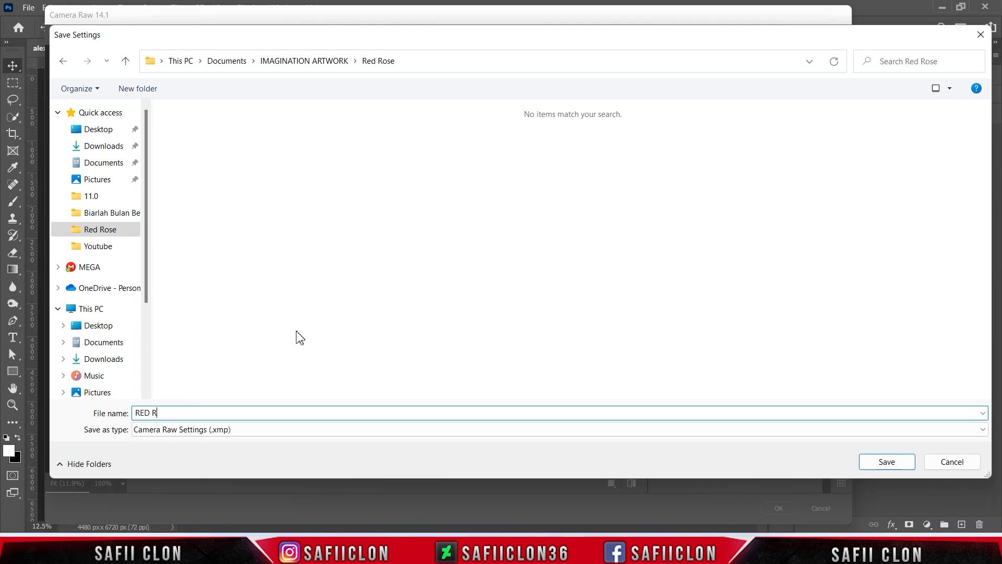
click(886, 461)
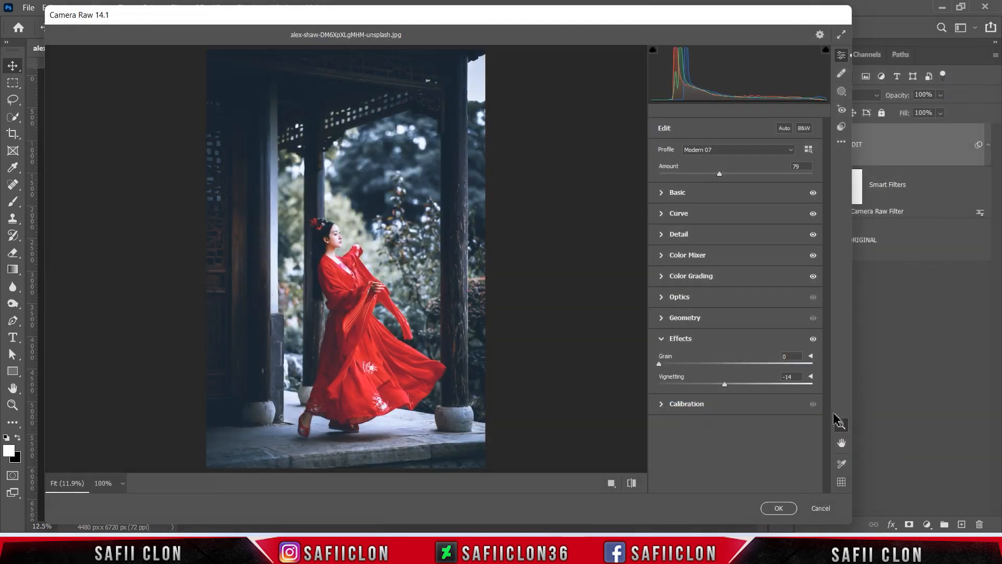
click(777, 508)
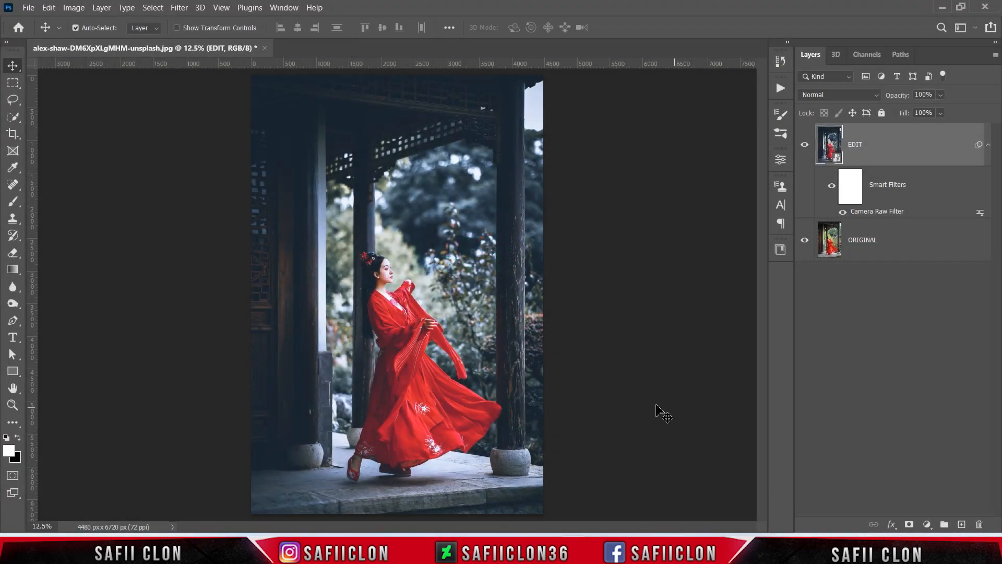
Open the photo of the crouching man in the red cap from the Red Rose folder and unlock its Background layer
click(29, 8)
click(51, 33)
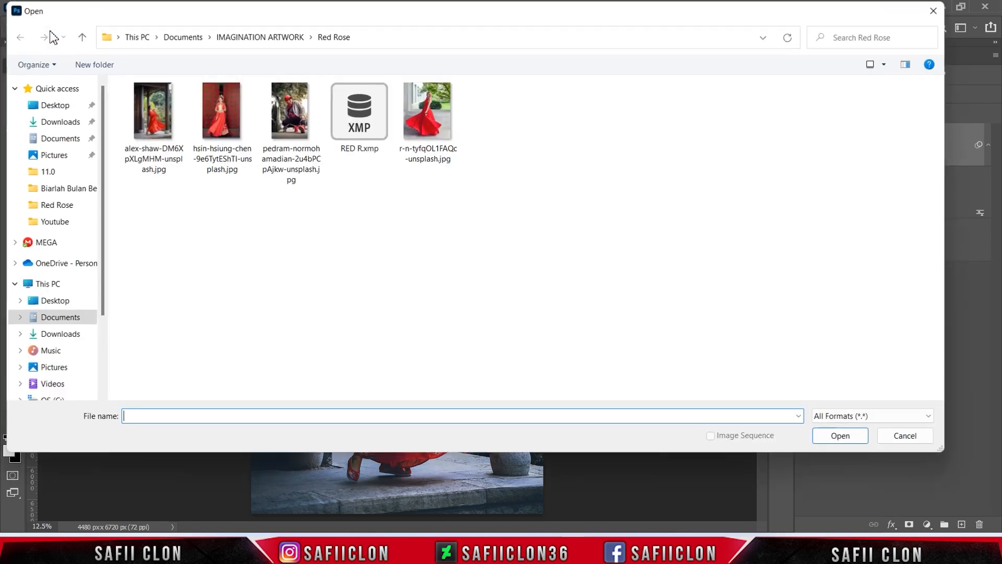
click(299, 107)
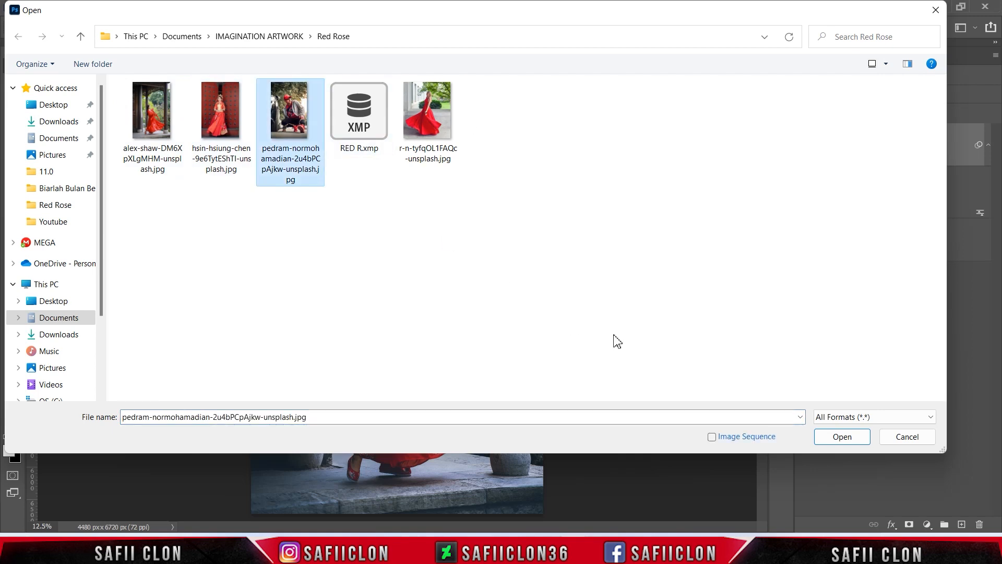
click(834, 436)
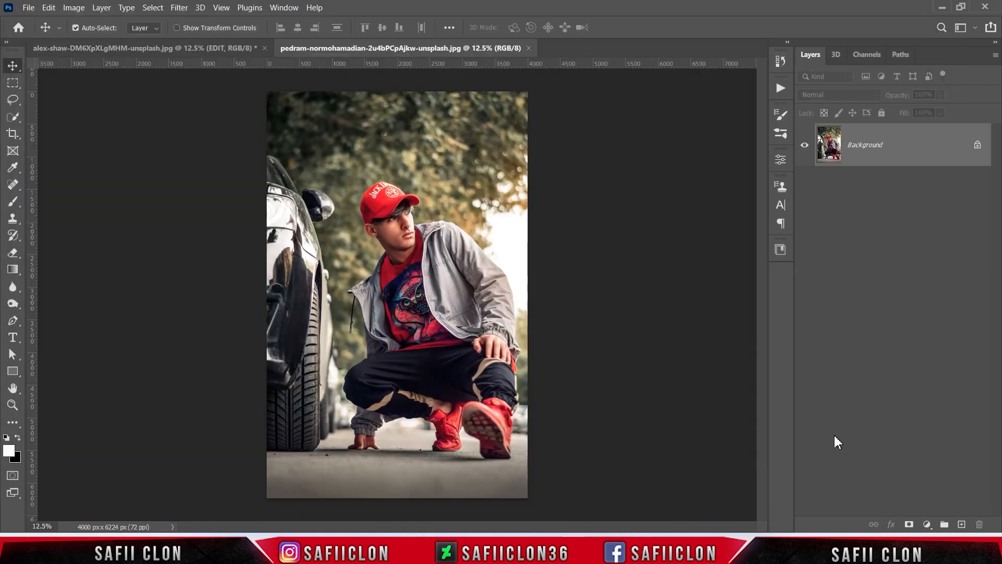
click(977, 145)
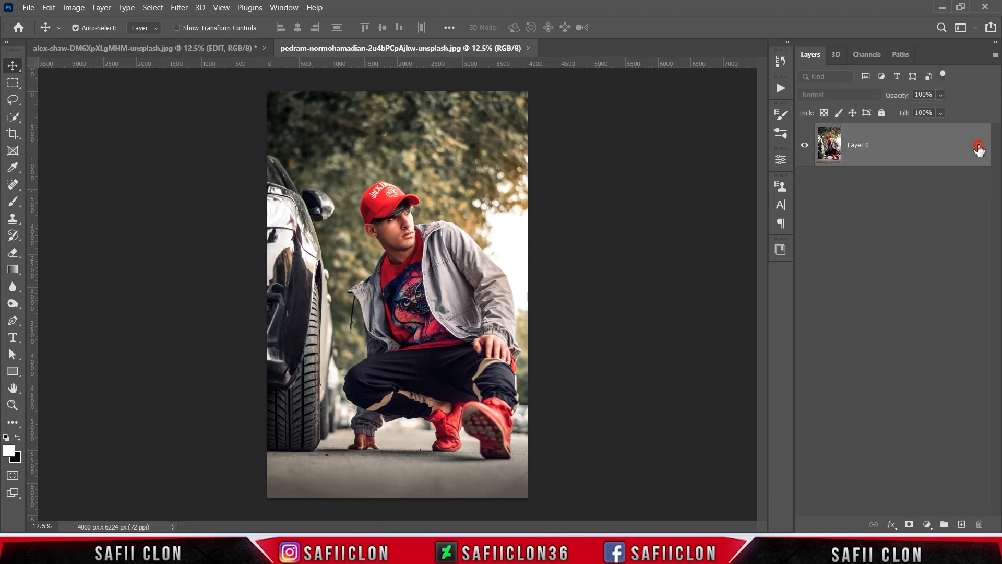
Duplicate the unlocked photo layer within the same document and rename the copy EDIT
right_click(892, 149)
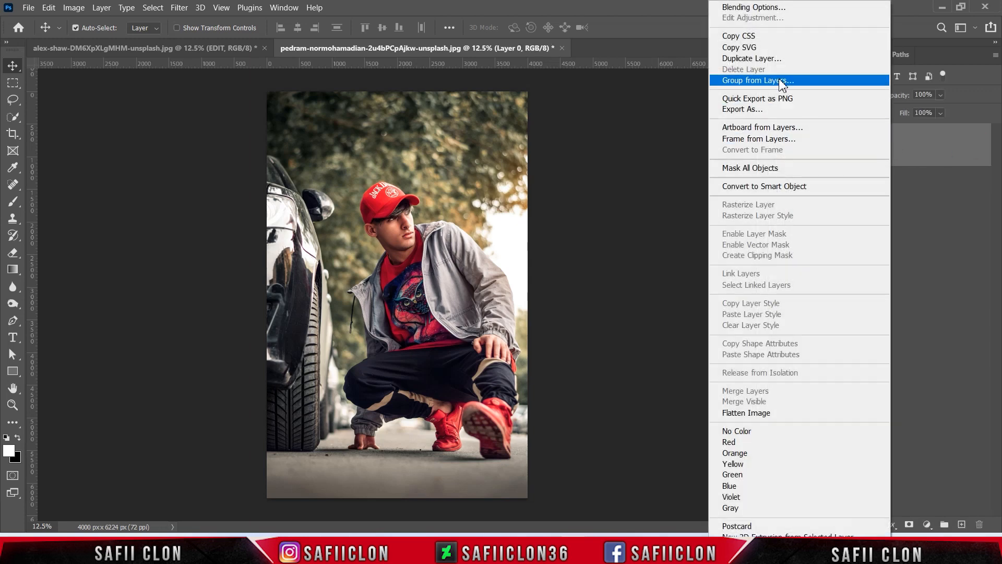
click(742, 58)
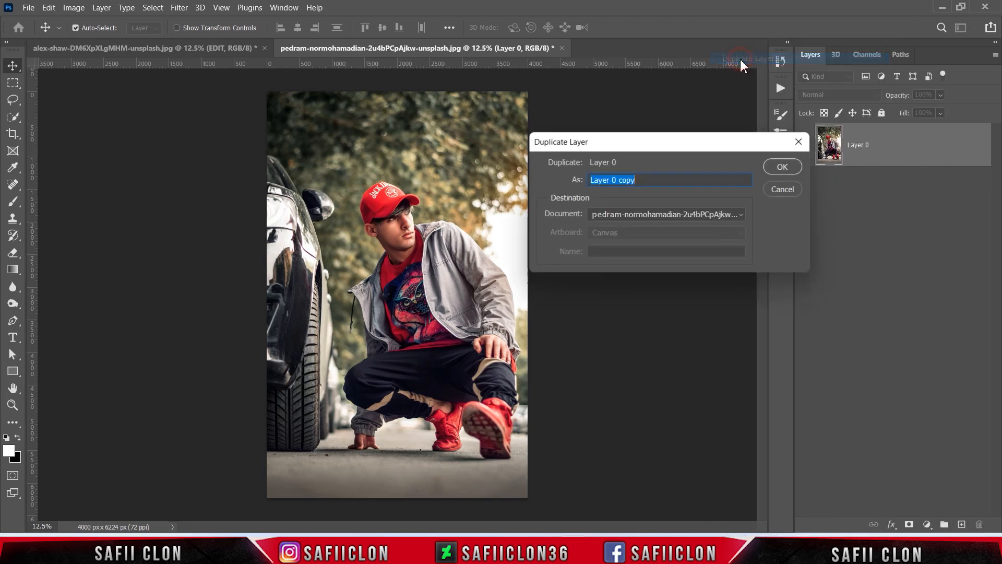
click(777, 167)
double_click(859, 145)
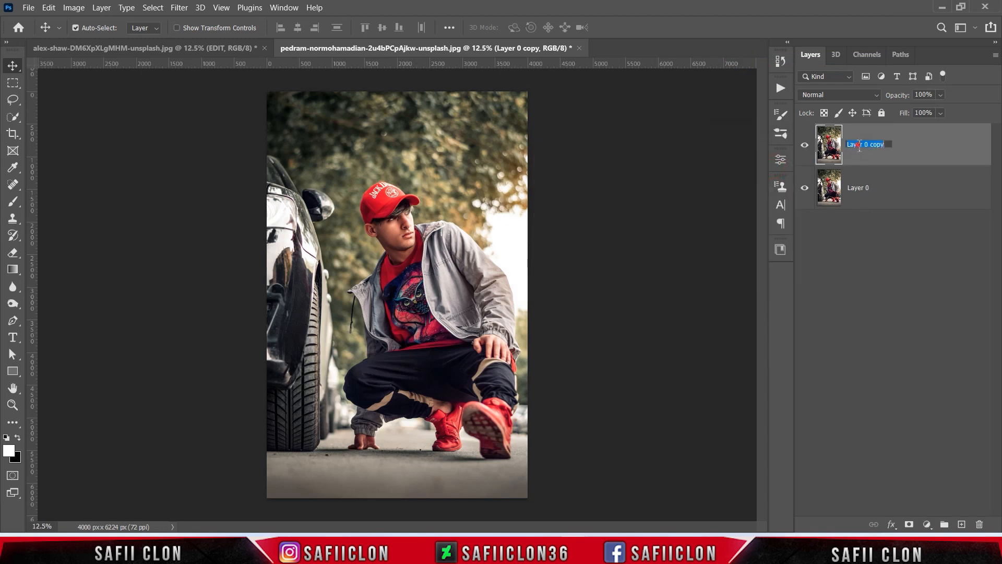
text(EDIT)
key(Return)
Rename the lower photo layer as ORIGINAL
click(854, 188)
double_click(855, 188)
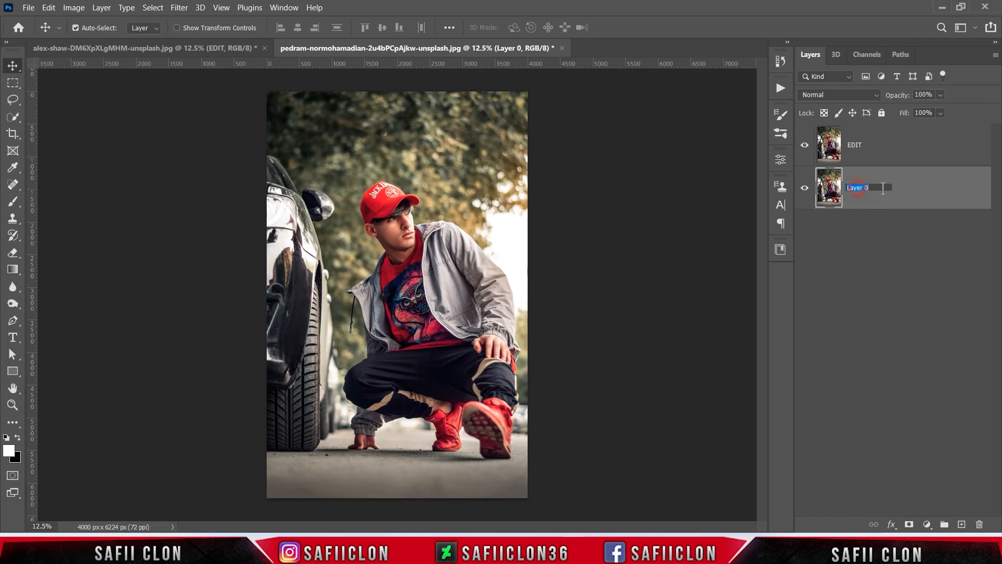
text(ORIGINAL)
key(Return)
Convert the EDIT layer to a smart object
click(888, 147)
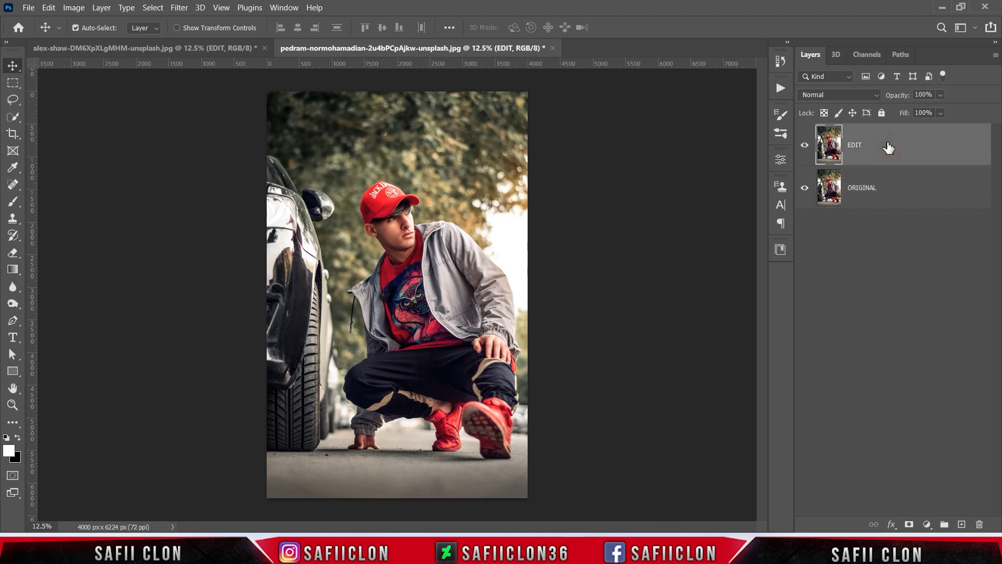
right_click(889, 147)
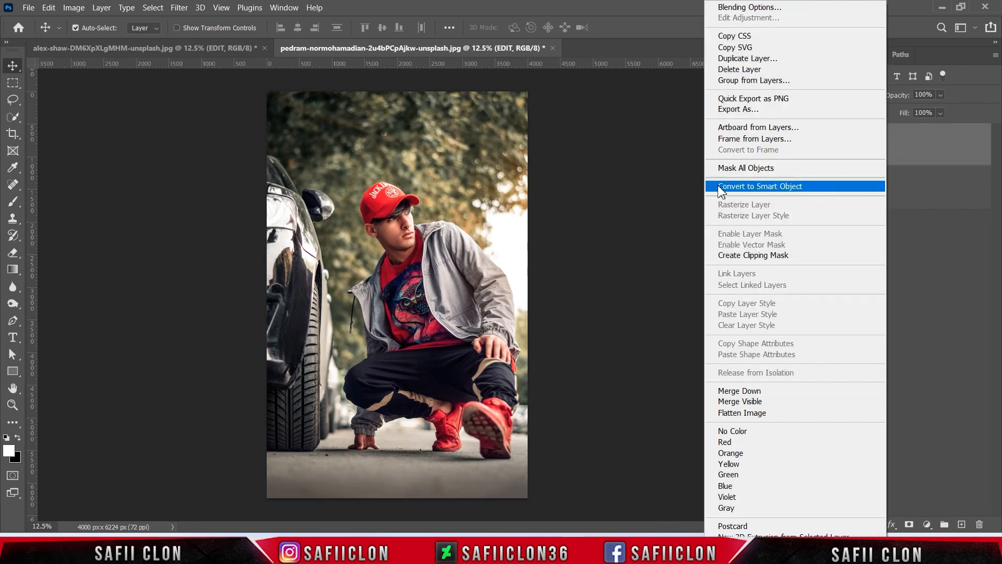
click(730, 187)
Open the Camera Raw Filter on the EDIT layer and load the saved settings file RED R.xmp
click(179, 8)
click(233, 98)
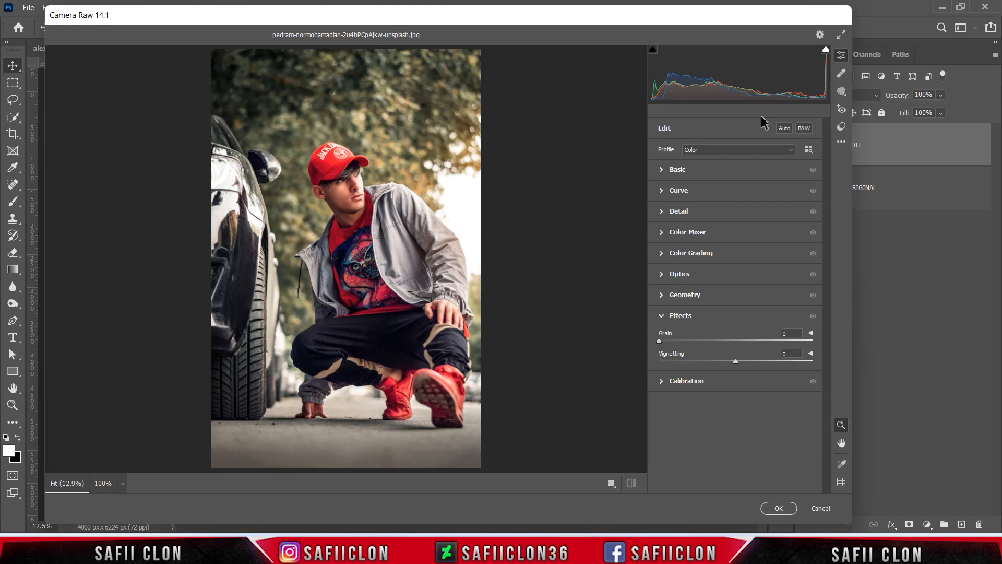
click(845, 143)
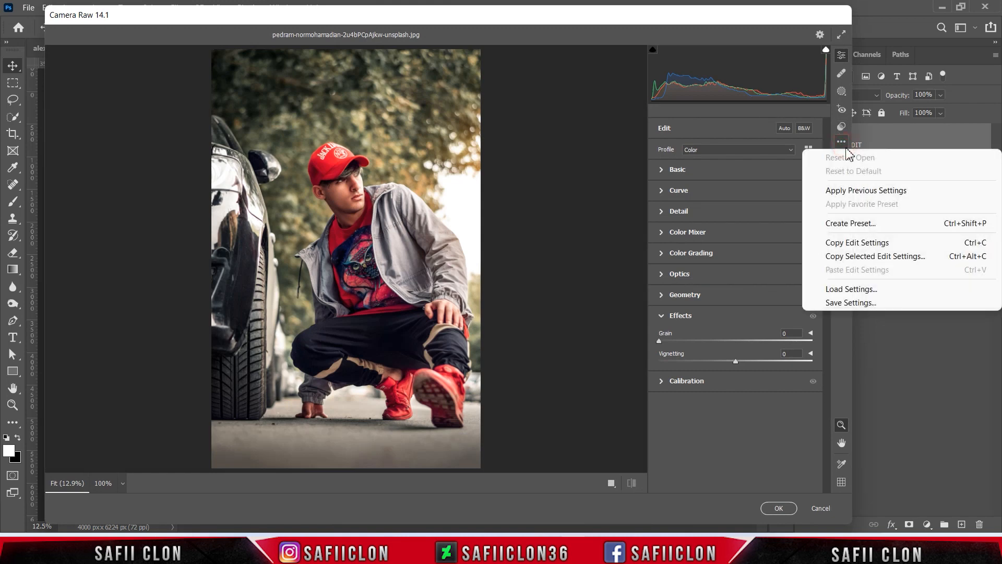
click(871, 290)
click(197, 144)
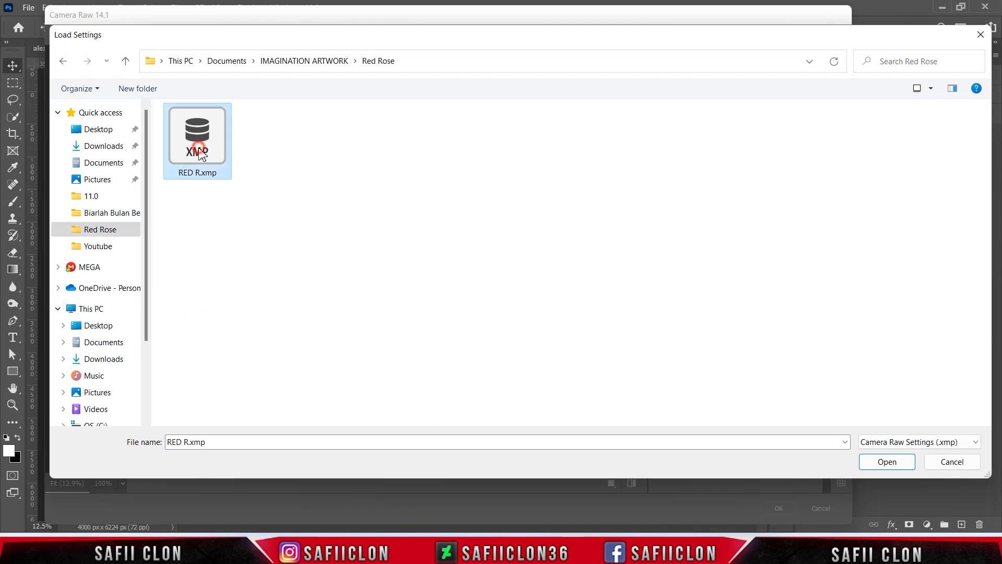
click(886, 461)
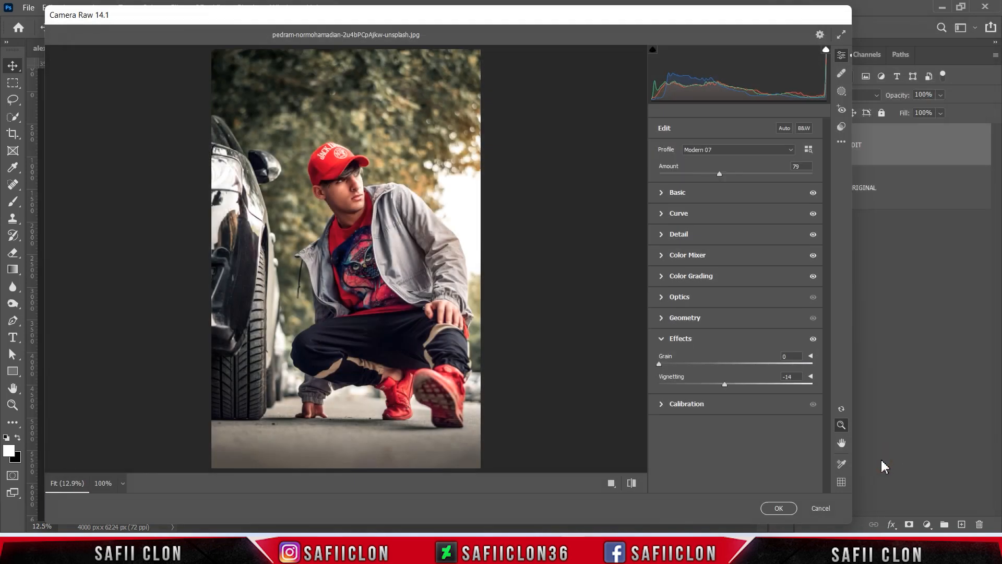
Cycle through the before/after views of the man's photo back to the single view, and apply the Camera Raw Filter
click(610, 483)
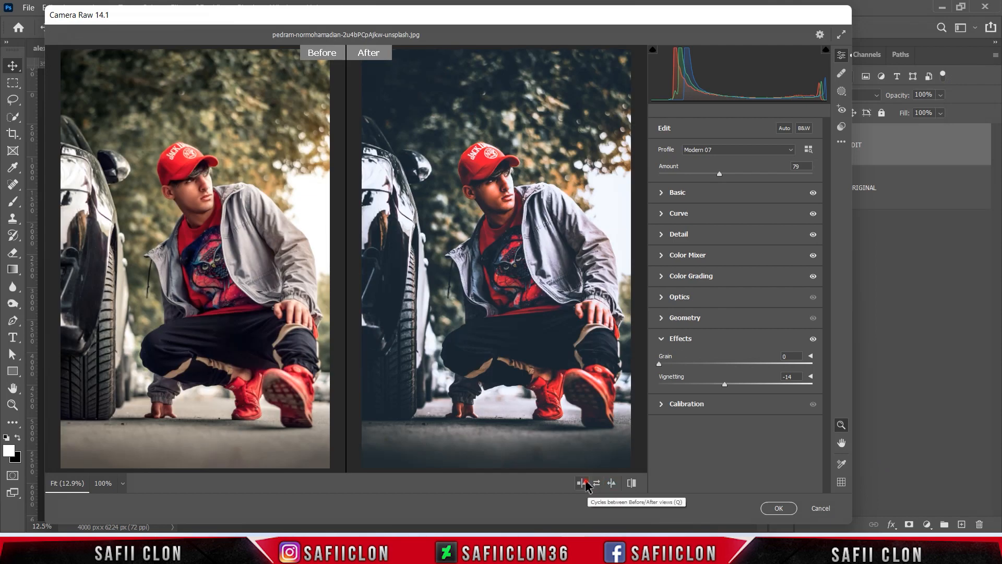
click(583, 483)
click(583, 483)
click(584, 483)
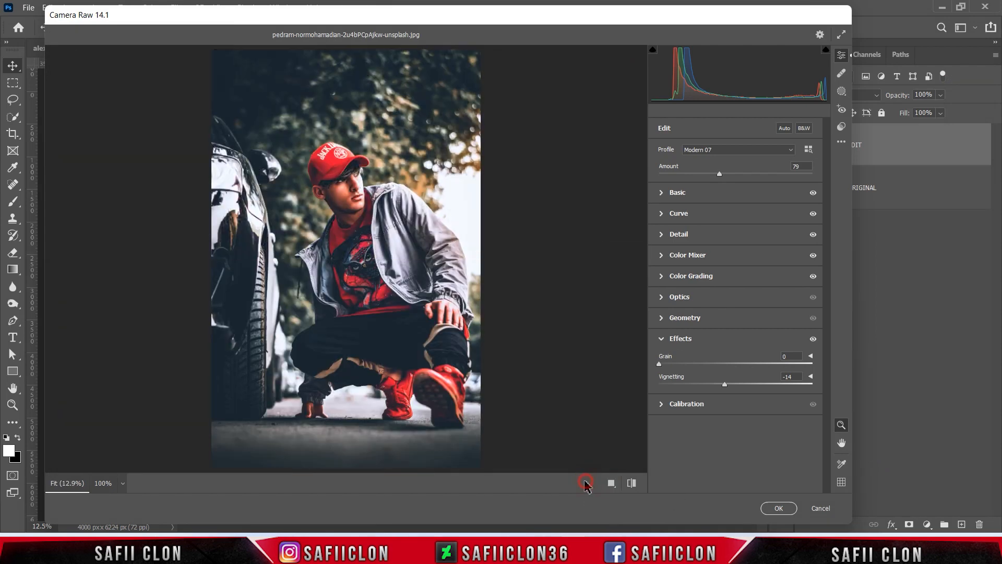
click(767, 511)
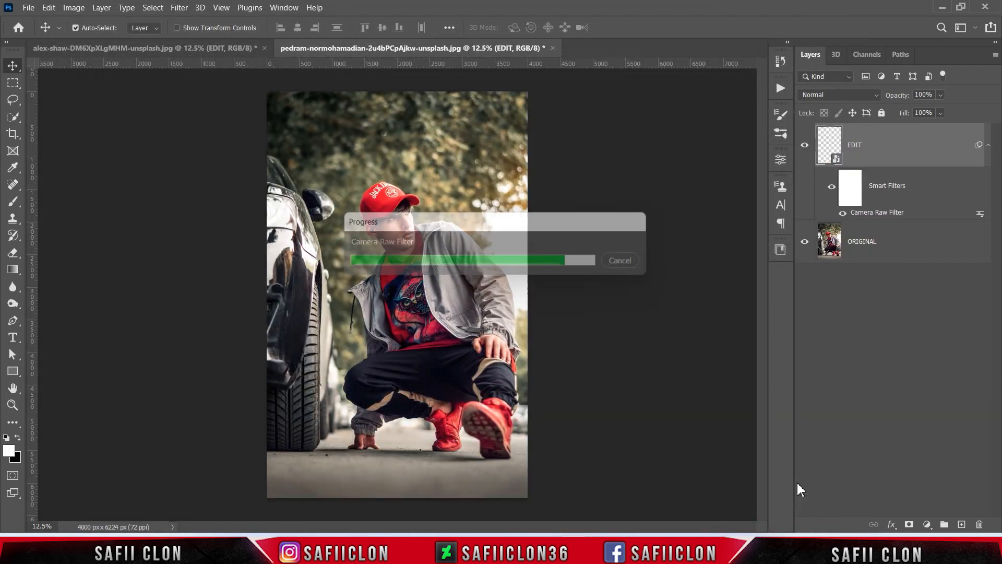
Toggle the EDIT layer's visibility to compare the man's photo before and after the preset grading
click(804, 146)
click(804, 146)
click(805, 146)
click(804, 146)
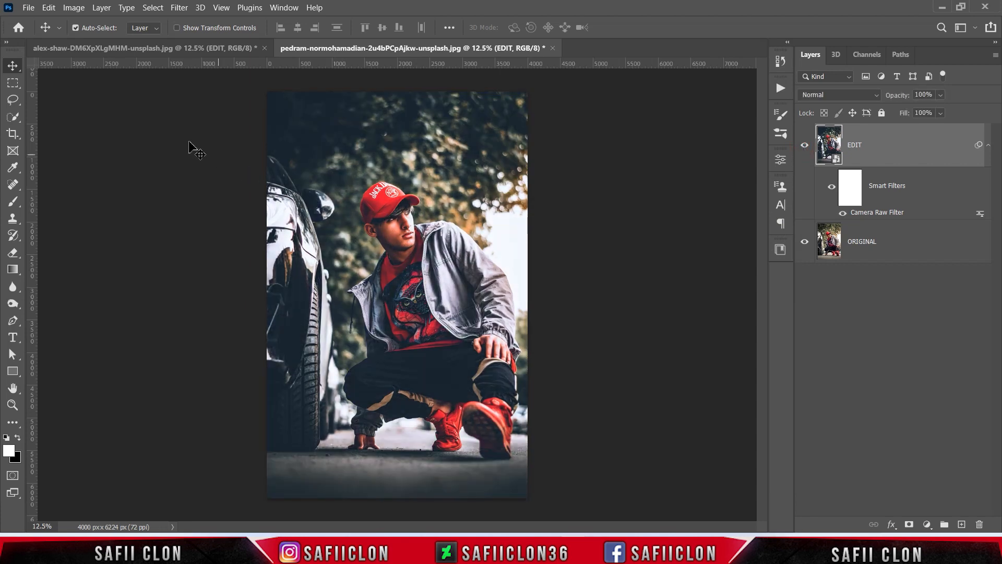
Open r-n-tyfqOL1FAQc-unsplash.jpg from the Red Rose folder and unlock its Background layer
click(28, 7)
click(45, 27)
click(418, 110)
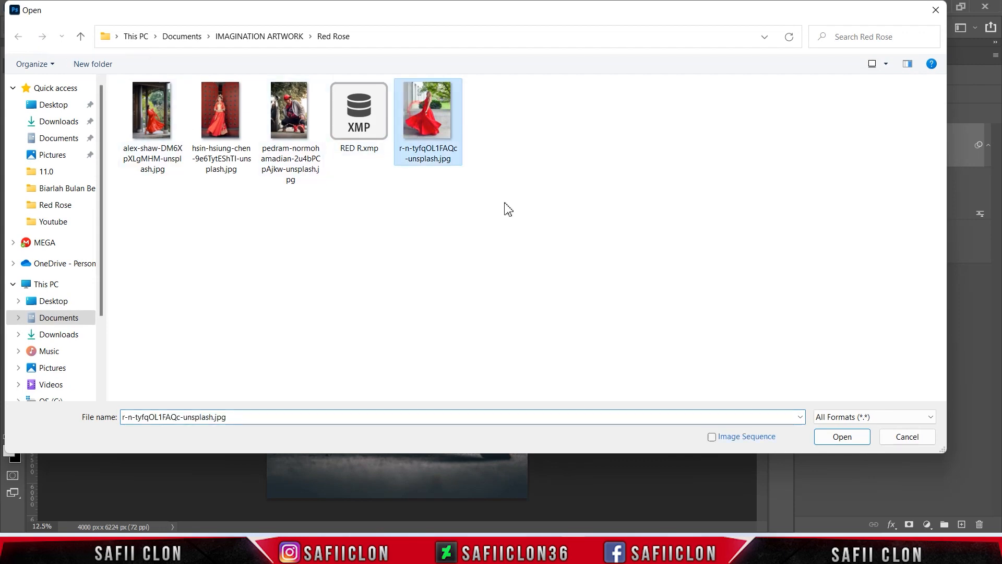
click(841, 437)
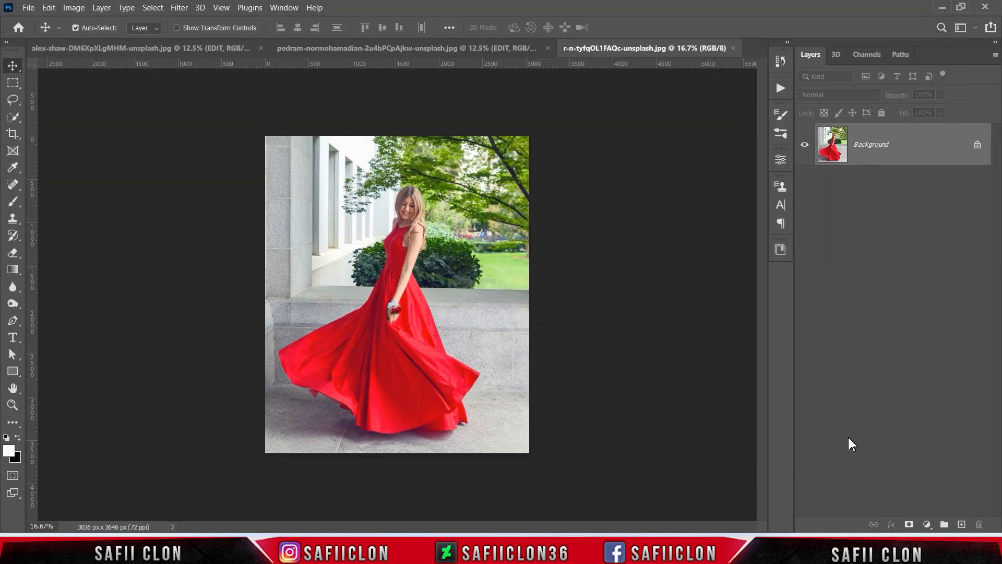
click(977, 150)
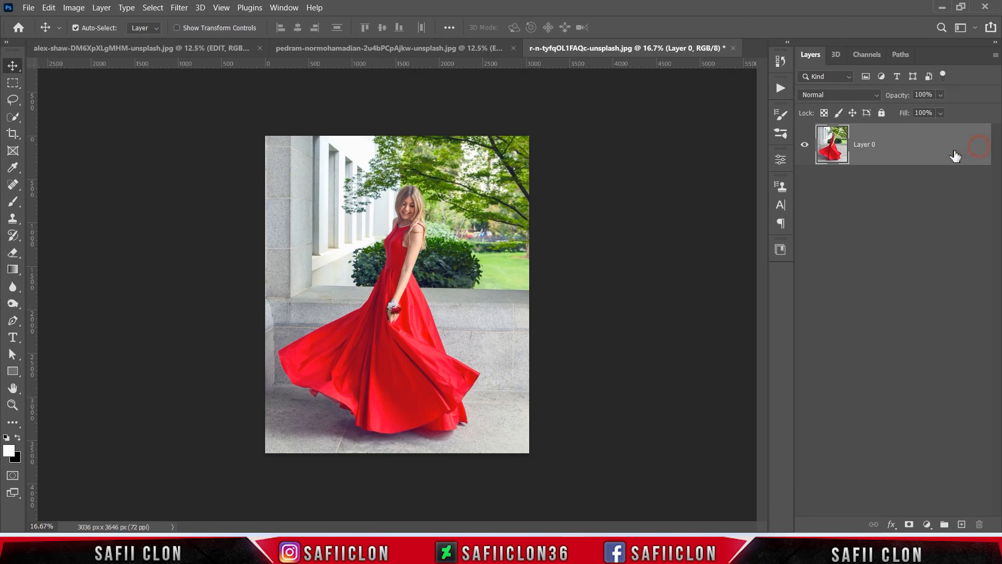
Duplicate Layer 0 and reapply the last-used Camera Raw Filter settings to the copy
right_click(896, 149)
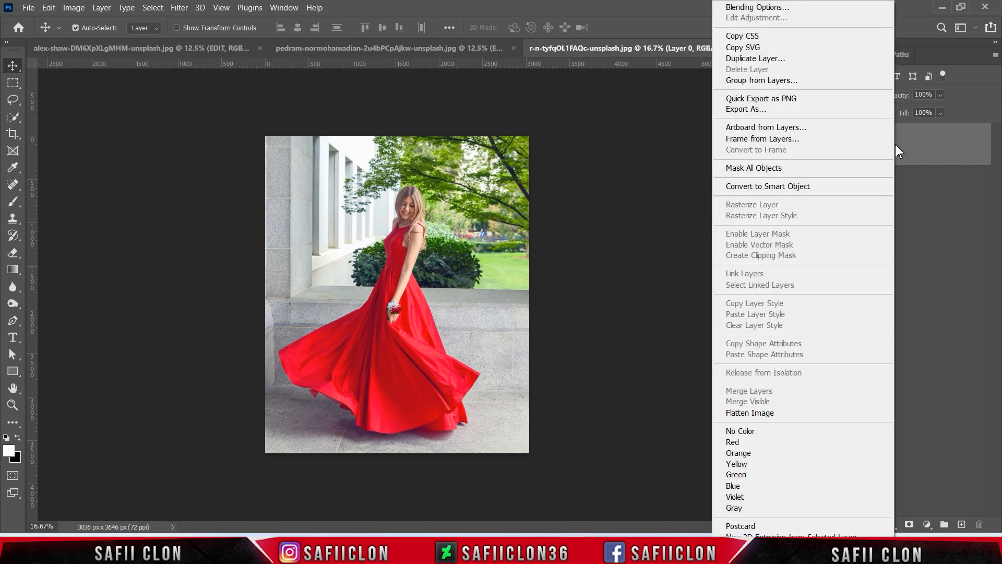
click(765, 63)
click(783, 168)
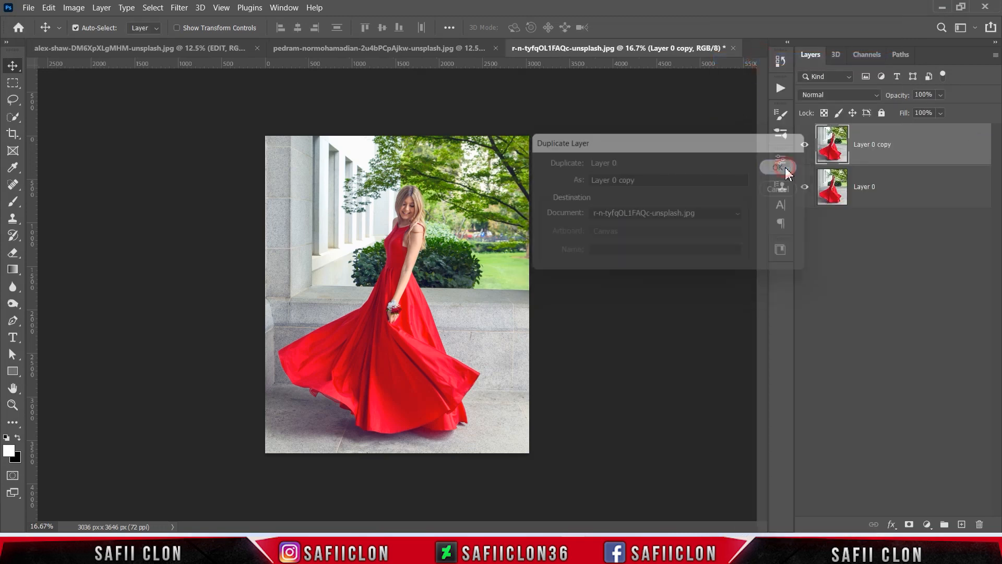
click(179, 8)
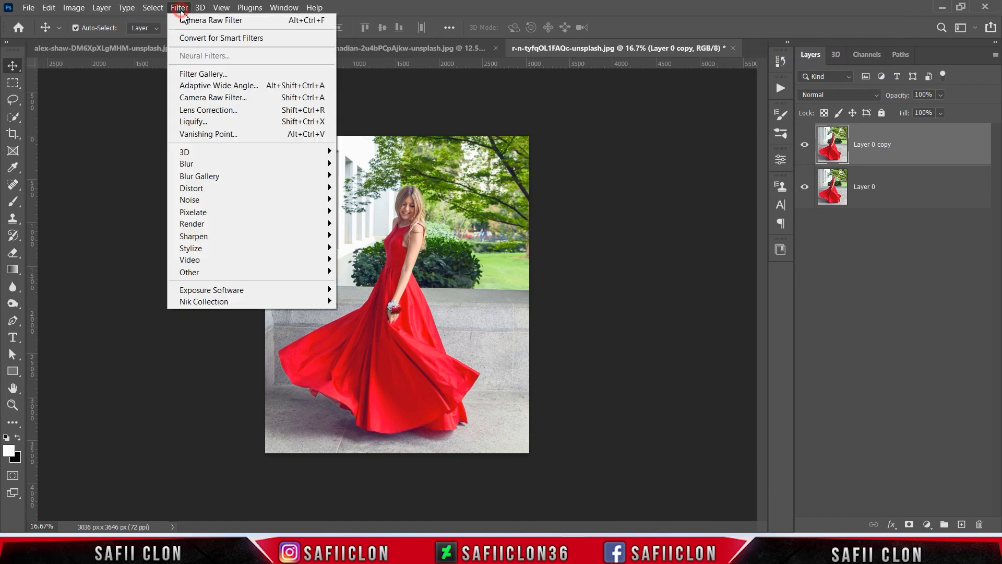
click(238, 23)
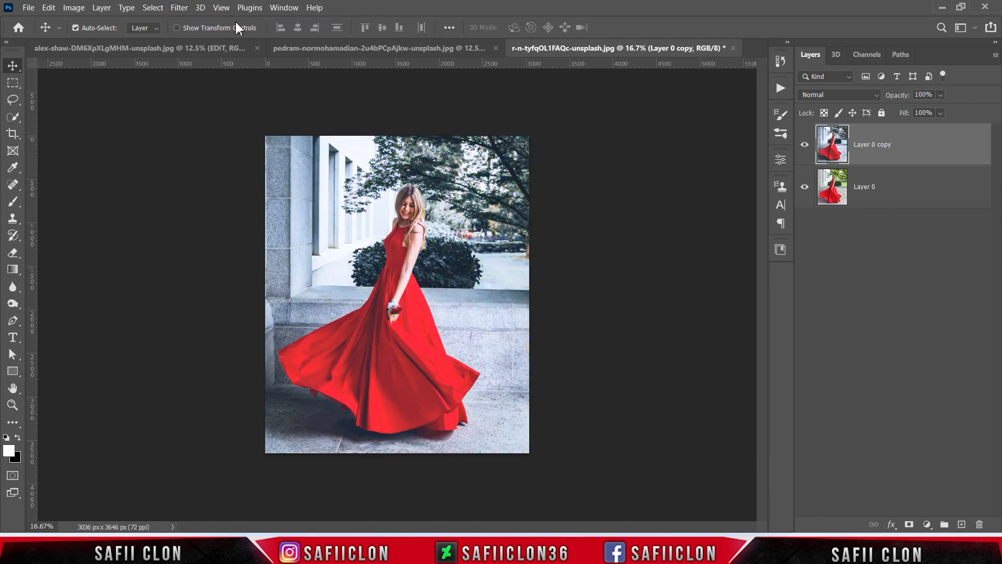
Toggle the visibility of Layer 0 copy to compare the graded red-gown photo with its original
click(805, 147)
click(805, 146)
click(805, 147)
click(806, 146)
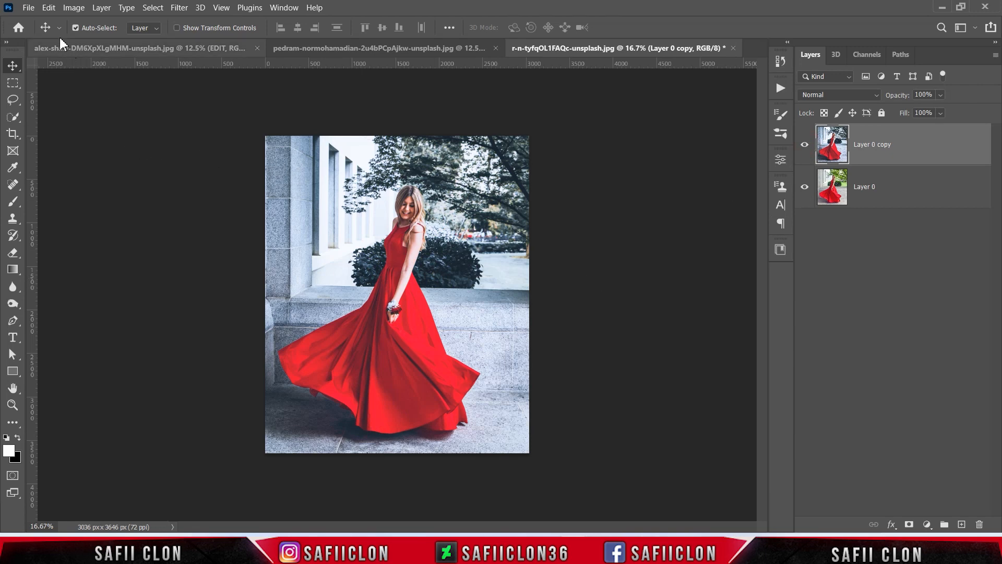
Open the photo of the woman in front of the studded red doors from the Red Rose folder and unlock its Background layer
click(29, 7)
click(42, 34)
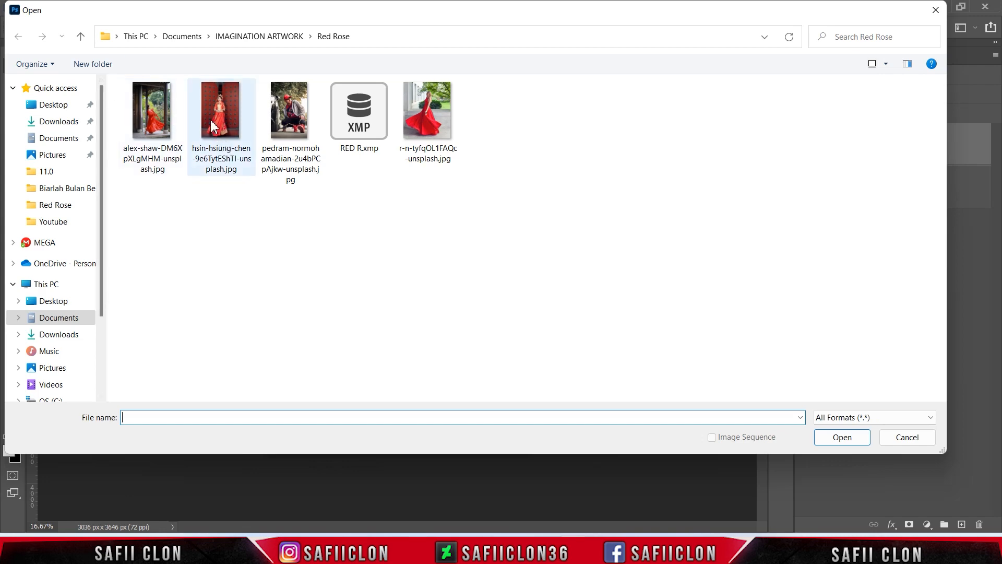
click(226, 122)
click(842, 437)
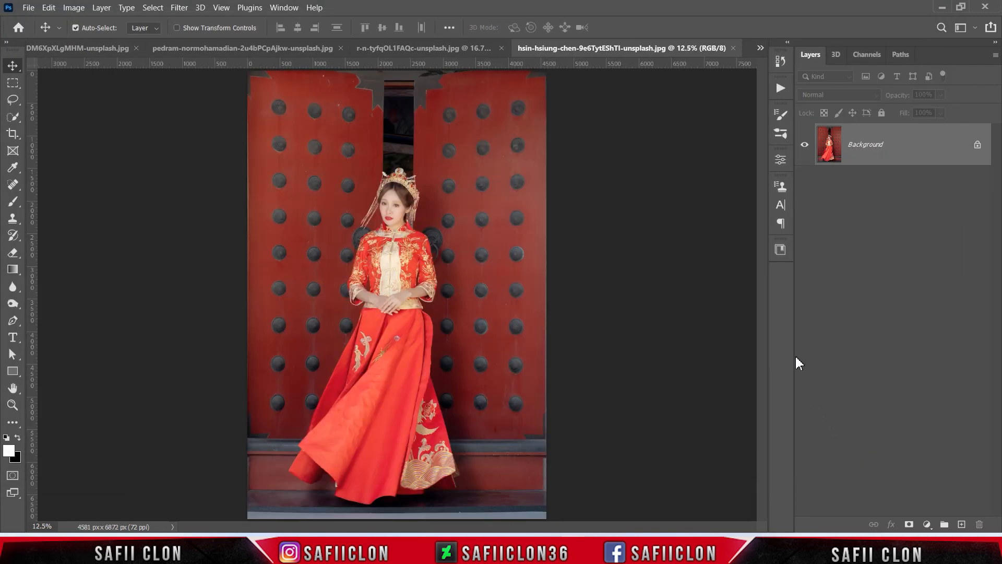
click(977, 146)
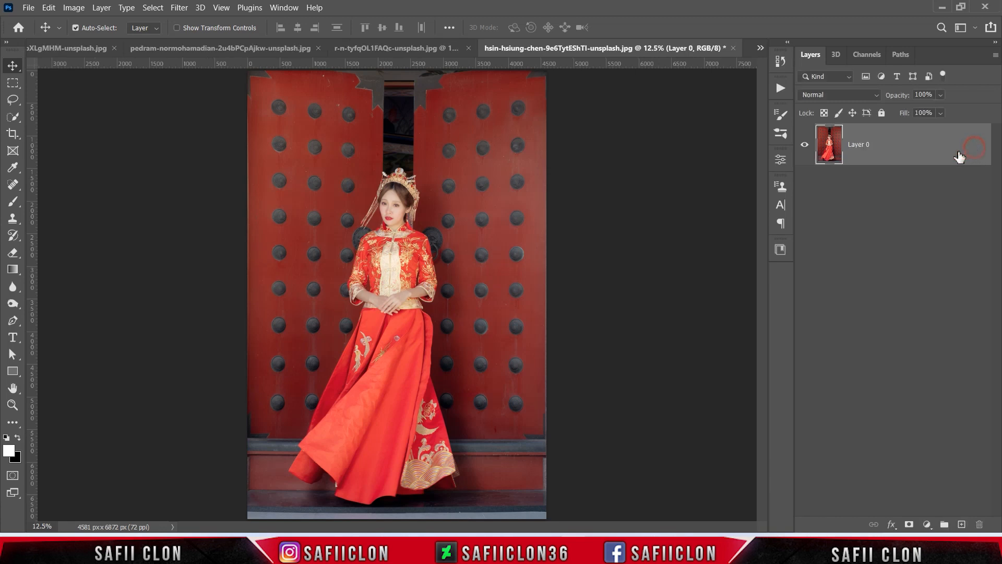
Duplicate Layer 0 of the red-doors photo and rename the copy EDIT
right_click(890, 151)
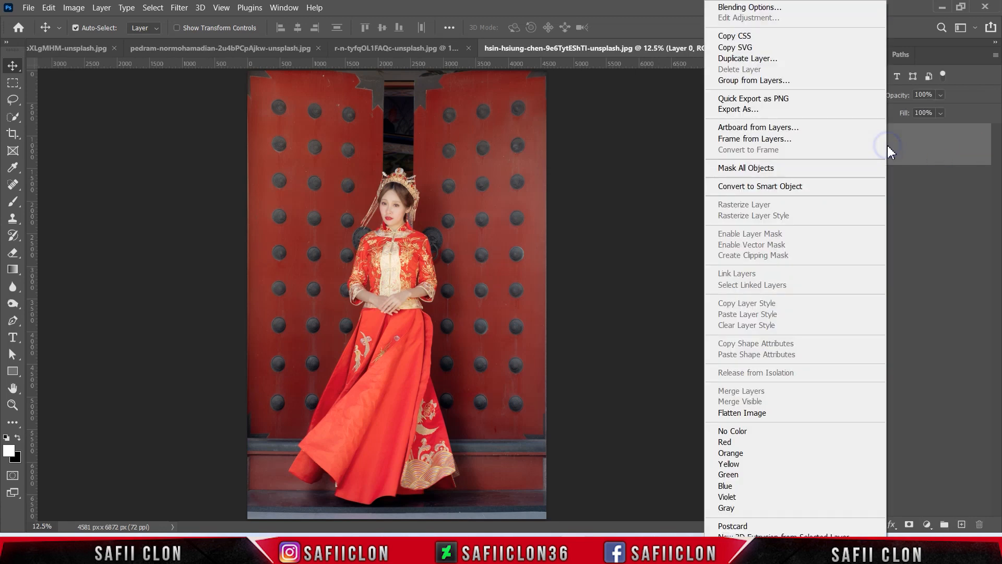
click(740, 58)
click(783, 167)
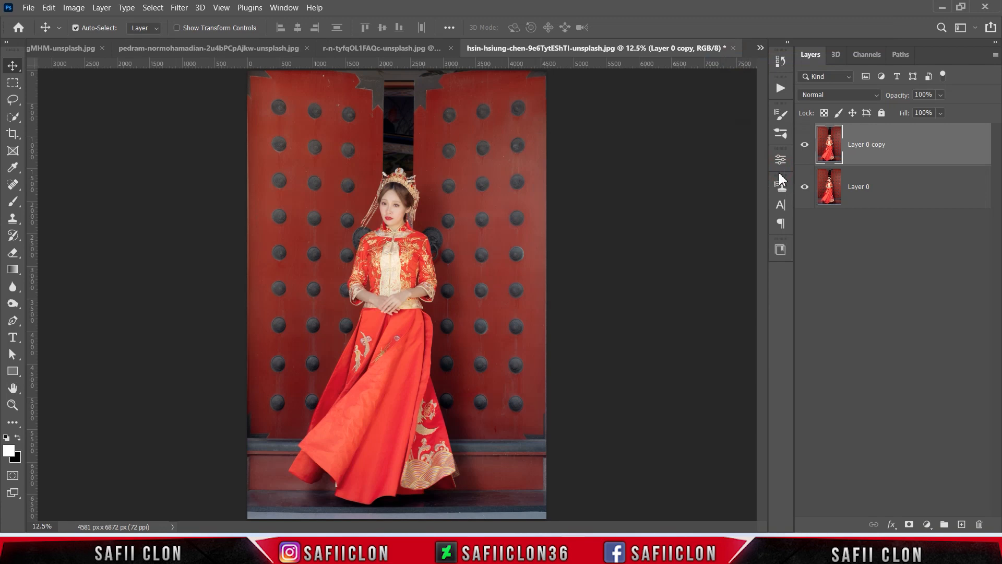
double_click(875, 147)
text(EDIT)
click(907, 149)
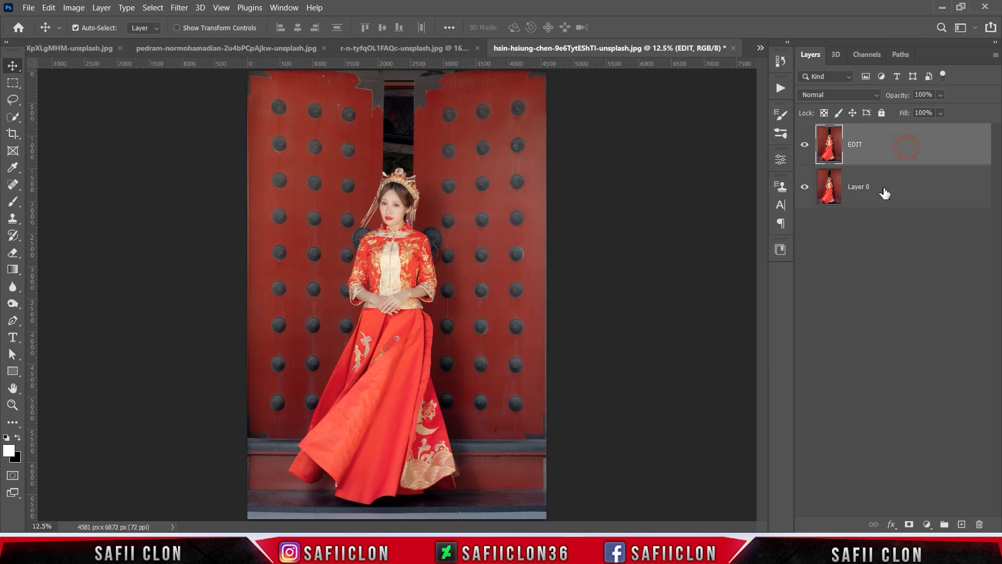
Rename the lower layer ORIGINAL and make the EDIT layer active again
double_click(857, 188)
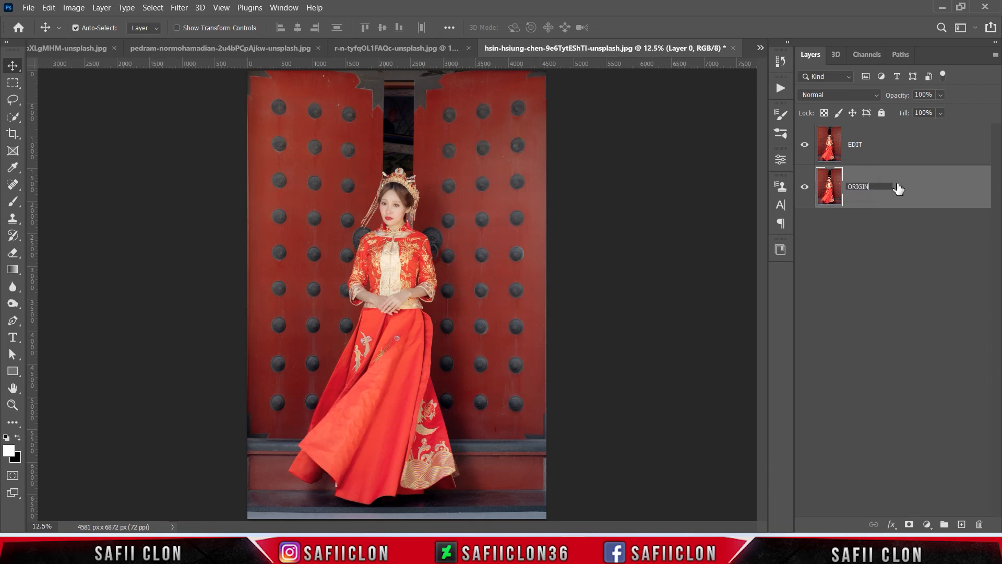
click(915, 190)
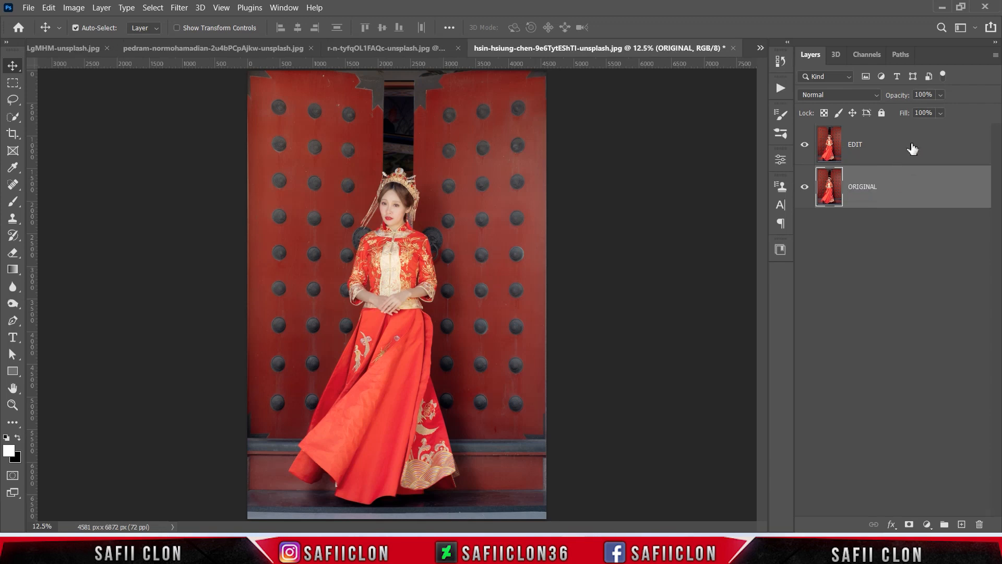
click(912, 149)
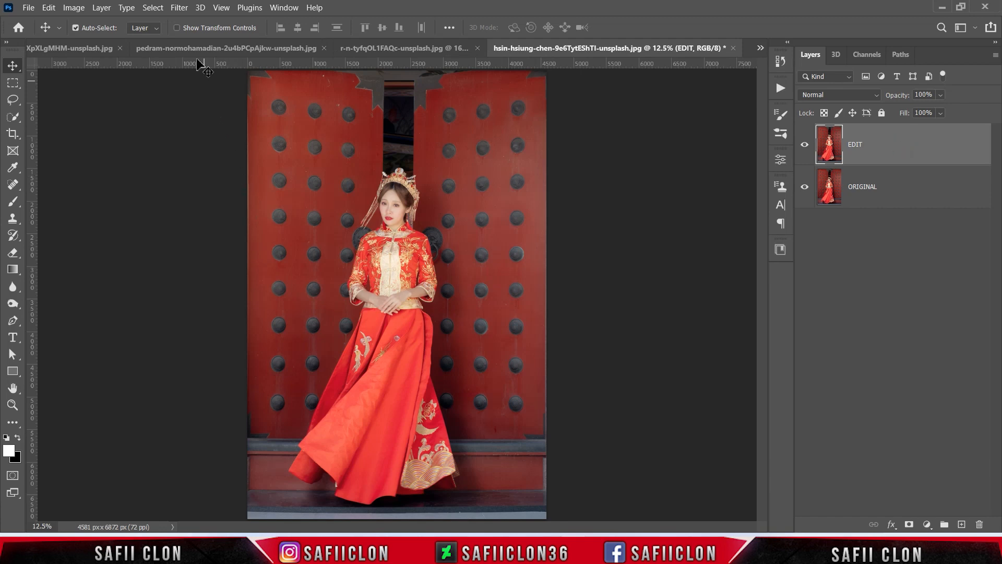
Open the Camera Raw Filter on the EDIT layer of the red-doors photo and load the settings file RED R.xmp
click(179, 7)
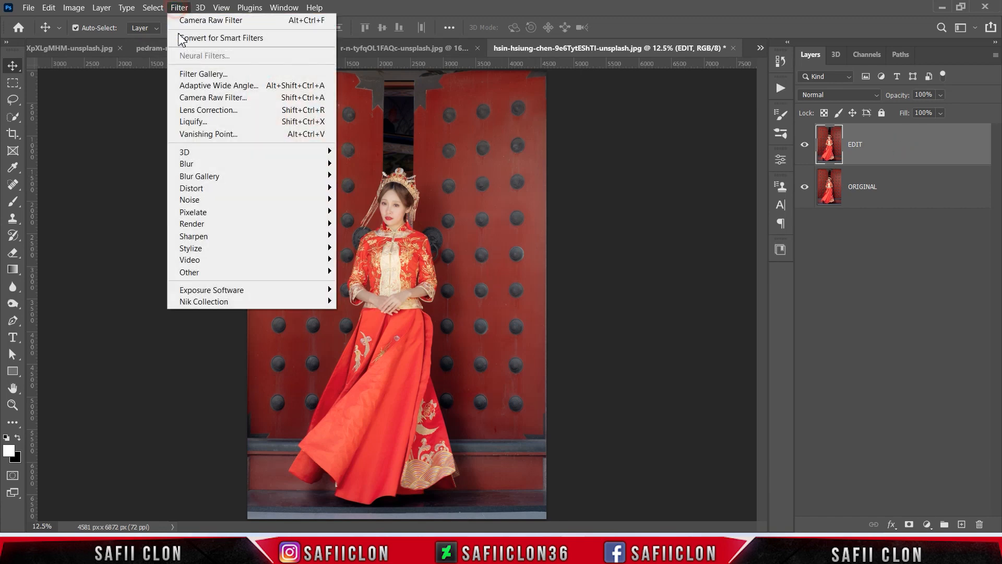
click(215, 97)
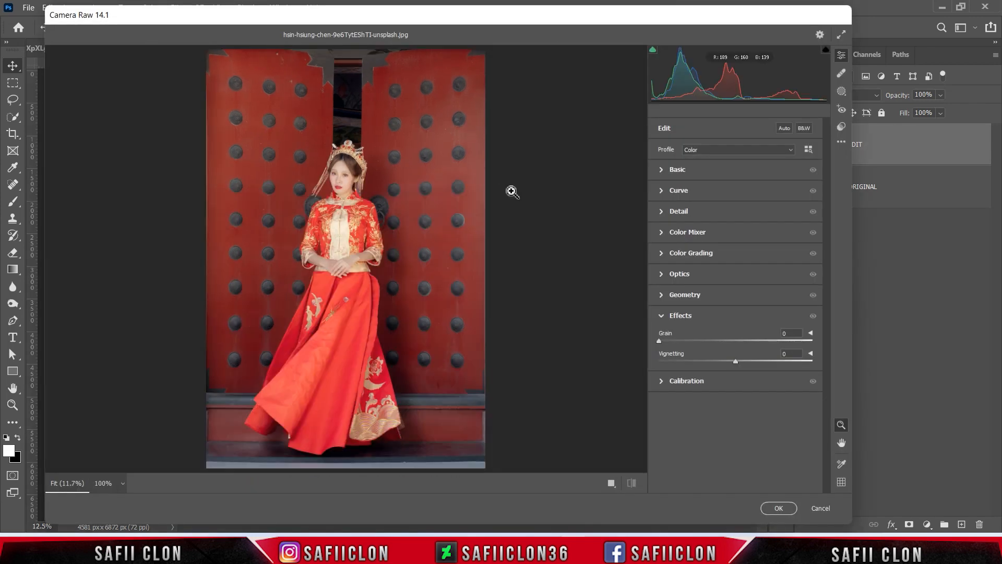
click(841, 142)
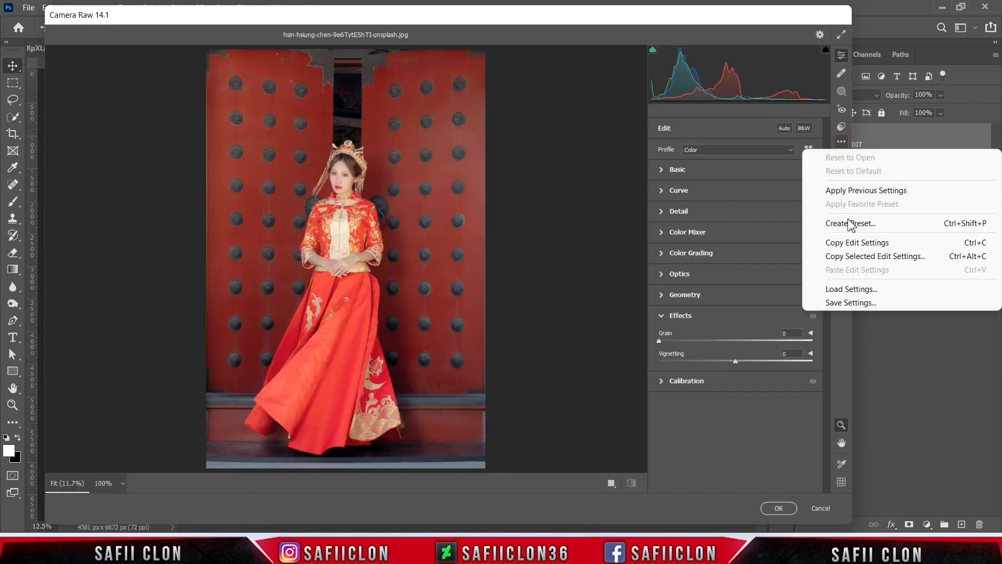
click(852, 294)
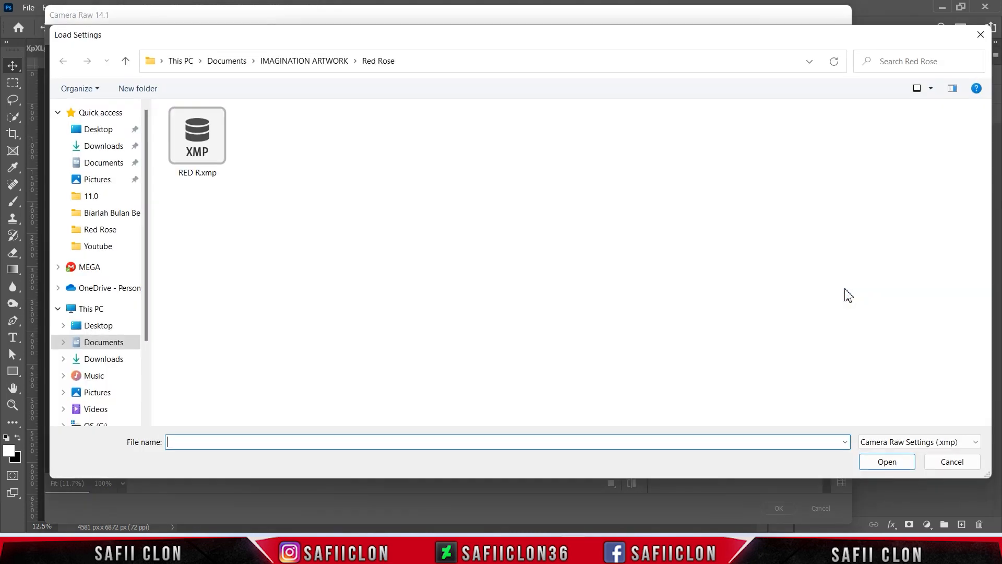
click(202, 144)
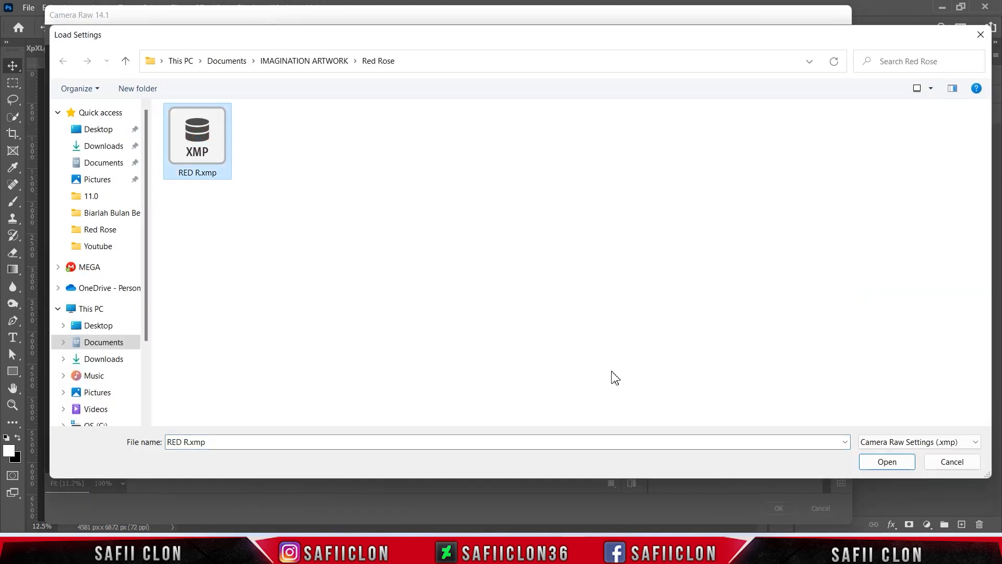
click(883, 463)
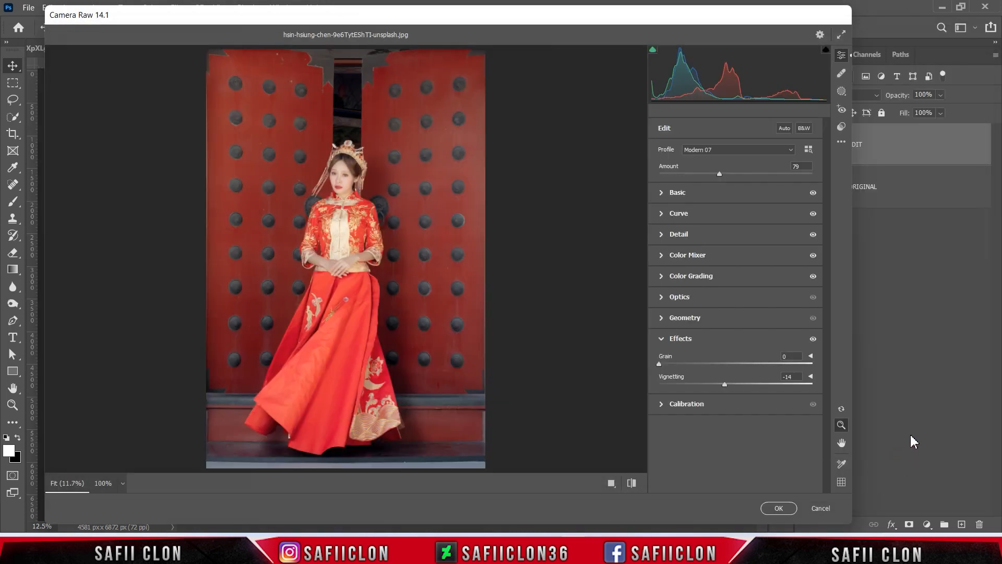
Cycle through the before/after views of the red-doors photo back to the single view, and apply the Camera Raw Filter
click(397, 215)
click(386, 203)
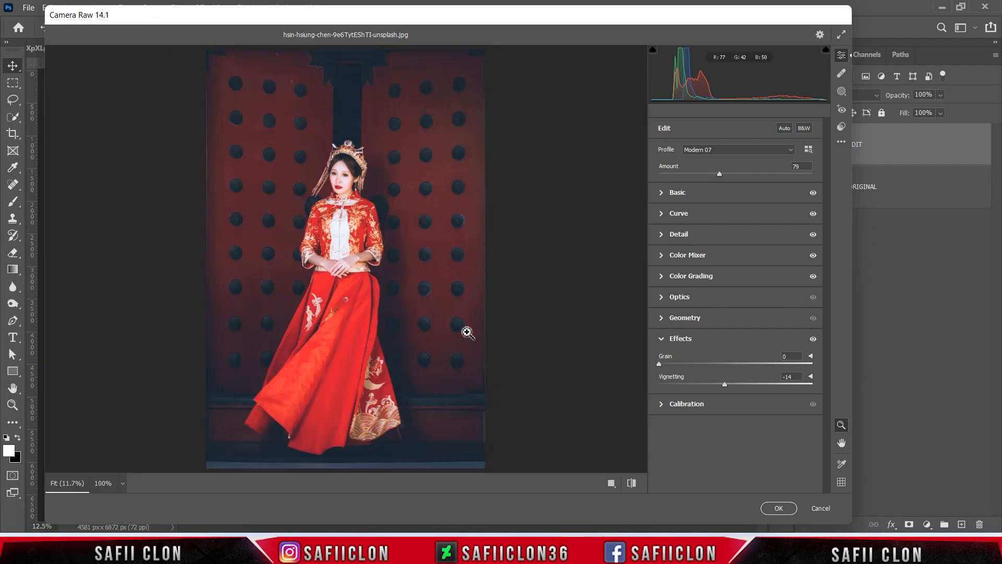
click(611, 482)
click(584, 484)
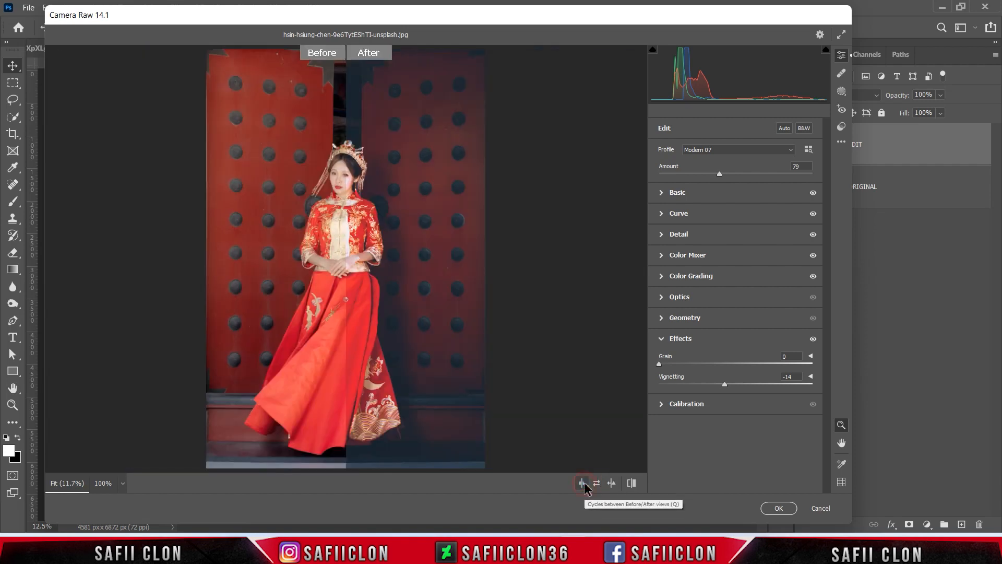
click(583, 484)
click(584, 484)
click(583, 484)
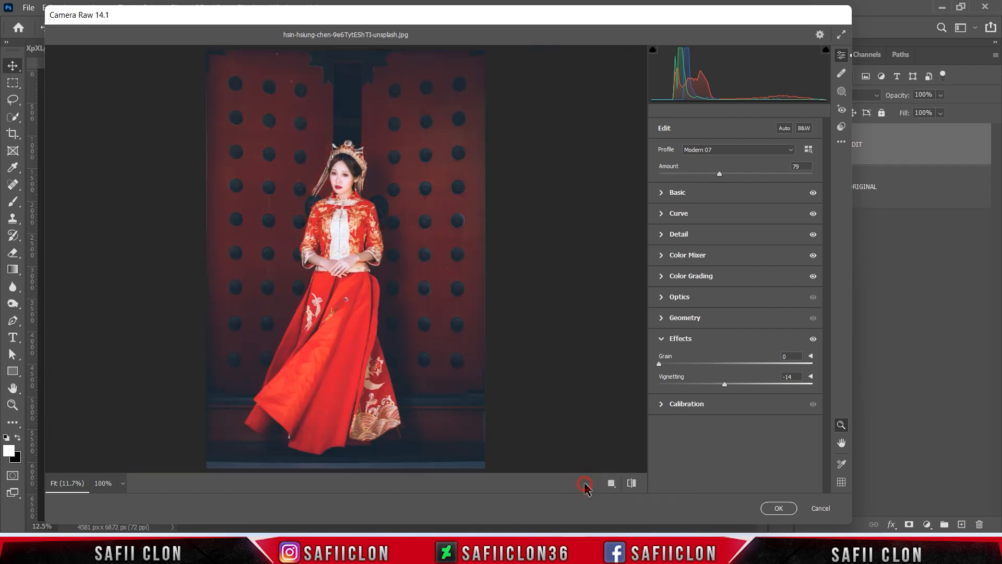
click(766, 509)
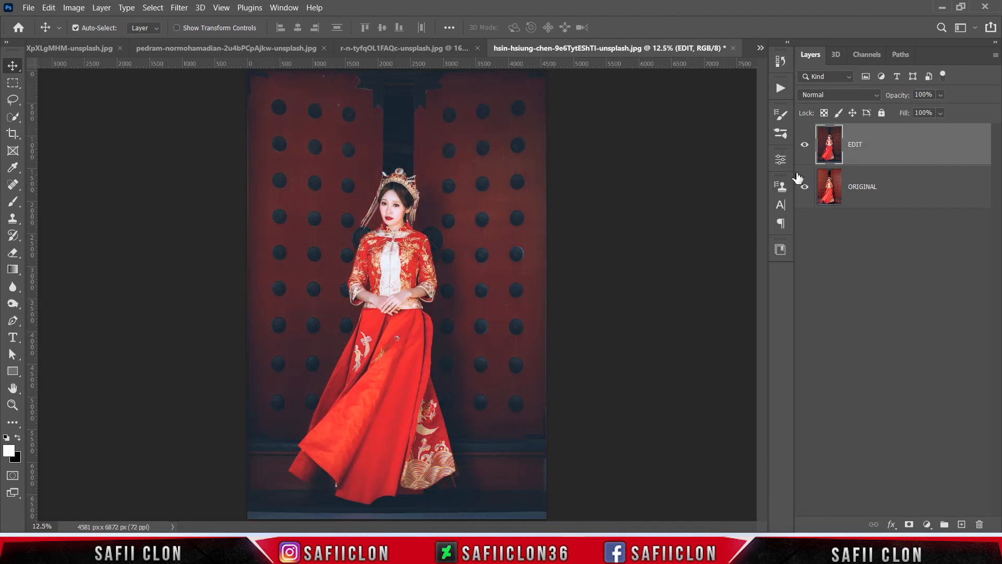
Toggle the EDIT layer's visibility to compare the red-doors photo before and after grading
click(806, 146)
click(806, 146)
click(807, 146)
click(807, 147)
Inspect the woman's face and embroidered outfit up close with the EDIT layer hidden and shown
key(ctrl+plus)
key(ctrl+plus)
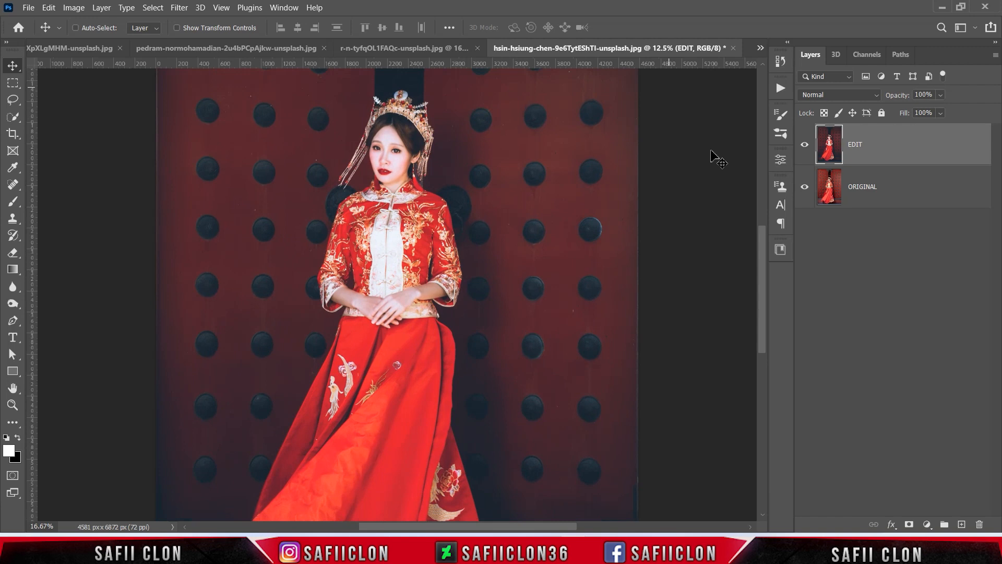
scroll(728, 196, up, 1)
scroll(755, 162, up, 1)
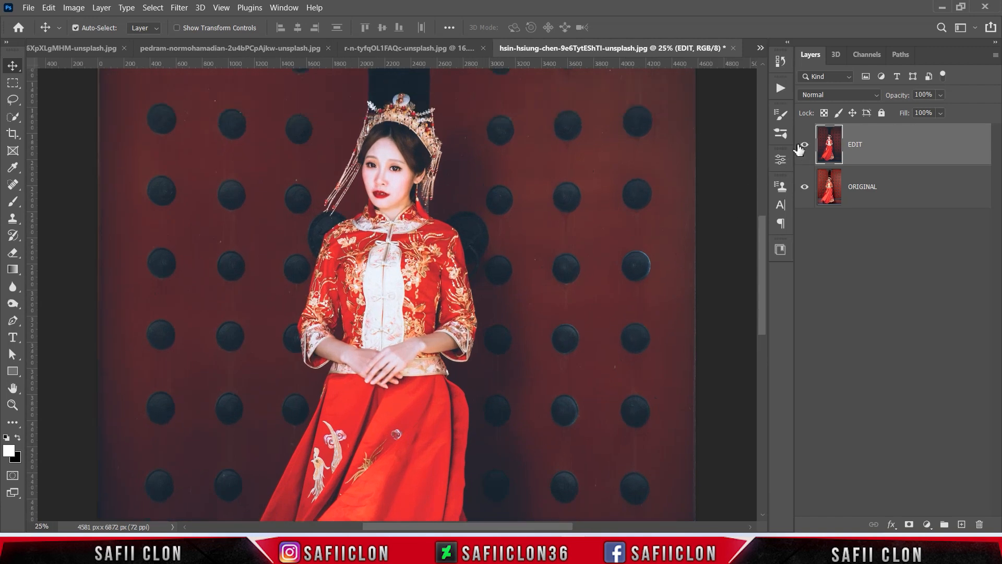
click(805, 147)
click(804, 148)
click(805, 149)
click(805, 150)
key(ctrl+minus)
key(ctrl+minus)
key(ctrl+minus)
key(ctrl+plus)
key(ctrl+plus)
key(ctrl+minus)
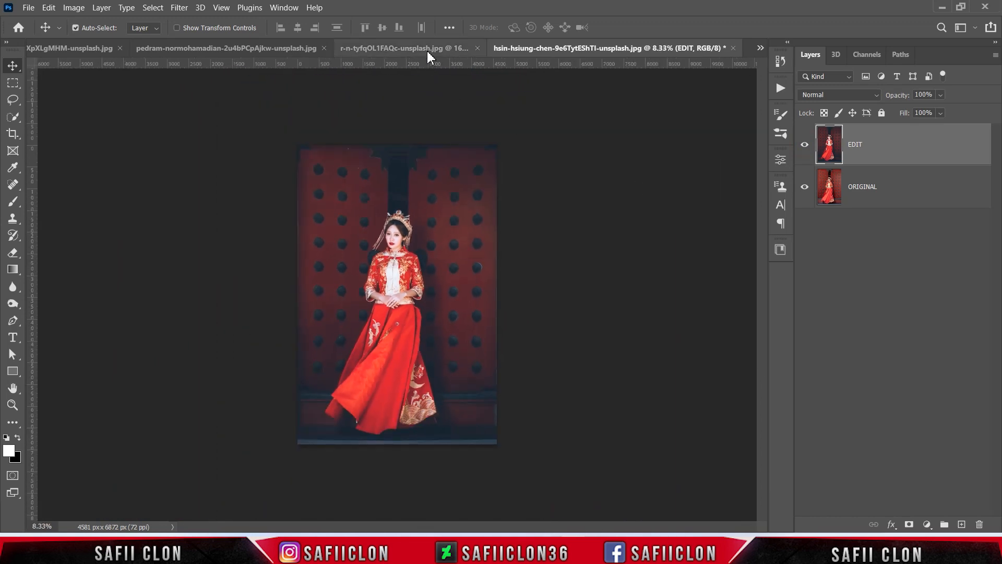
Switch to r-n-tyfqOL1FAQc-unsplash.jpg and compare it with Layer 0 copy hidden and shown, including up close
click(427, 49)
click(805, 145)
click(805, 145)
click(805, 145)
click(805, 145)
key(ctrl+plus)
key(ctrl+plus)
key(ctrl+plus)
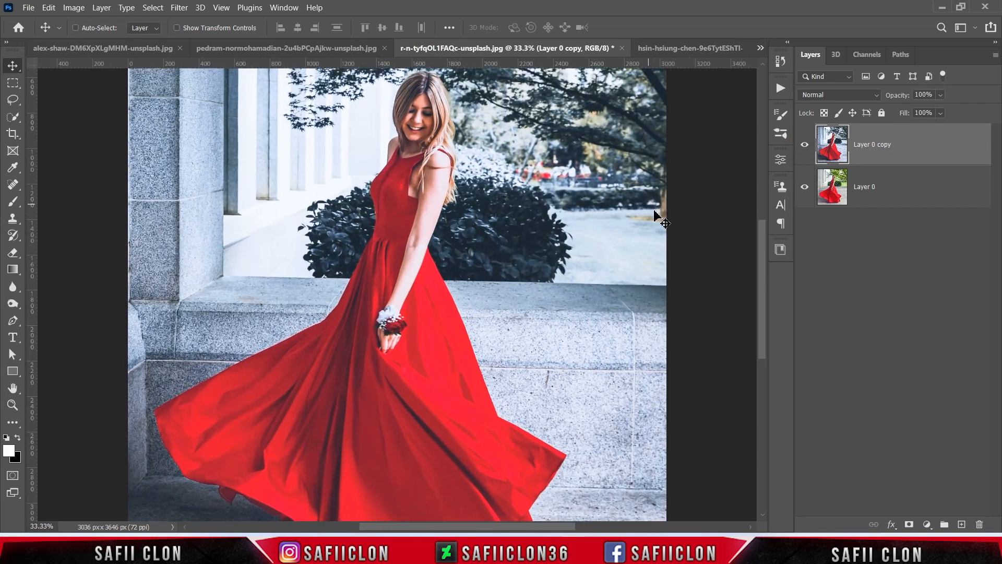
key(ctrl+minus)
key(ctrl+minus)
key(ctrl+minus)
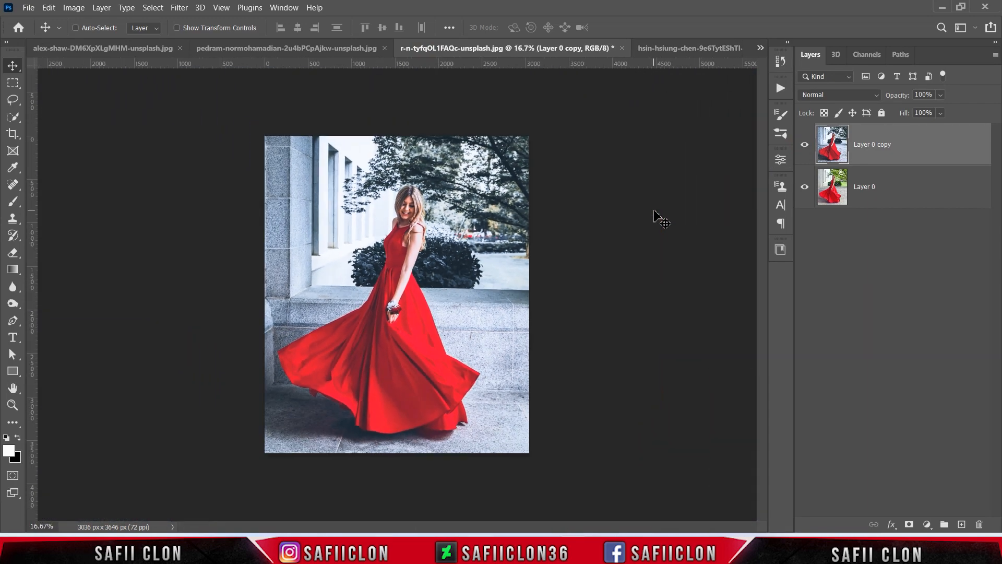
Switch to the crouching man's photo and compare it with the EDIT layer hidden and shown, examining the details up close
click(326, 48)
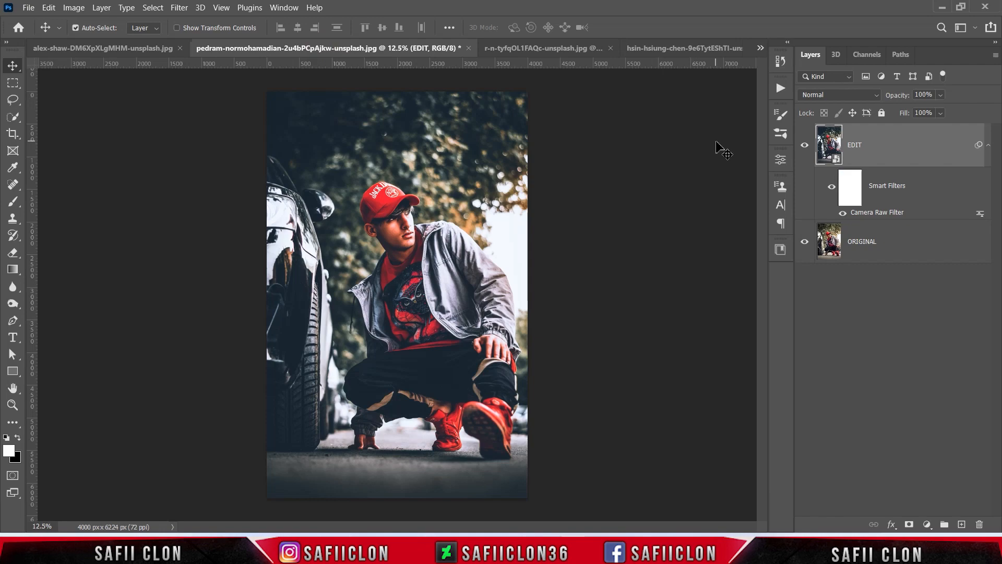
click(805, 147)
click(805, 146)
click(804, 146)
click(804, 146)
key(ctrl+plus)
key(ctrl+plus)
key(ctrl+plus)
key(ctrl+plus)
key(ctrl+minus)
key(ctrl+minus)
key(ctrl+minus)
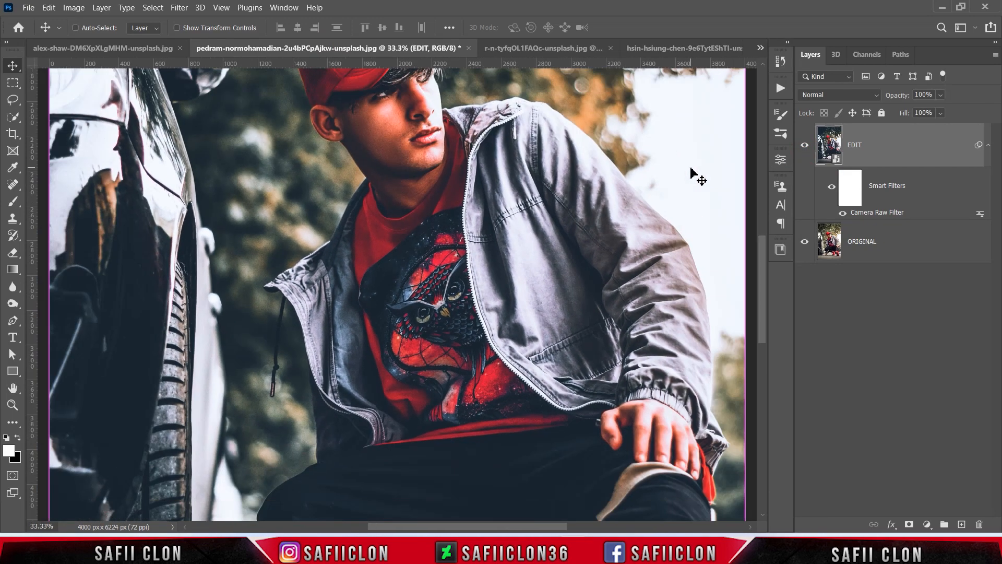
key(ctrl+minus)
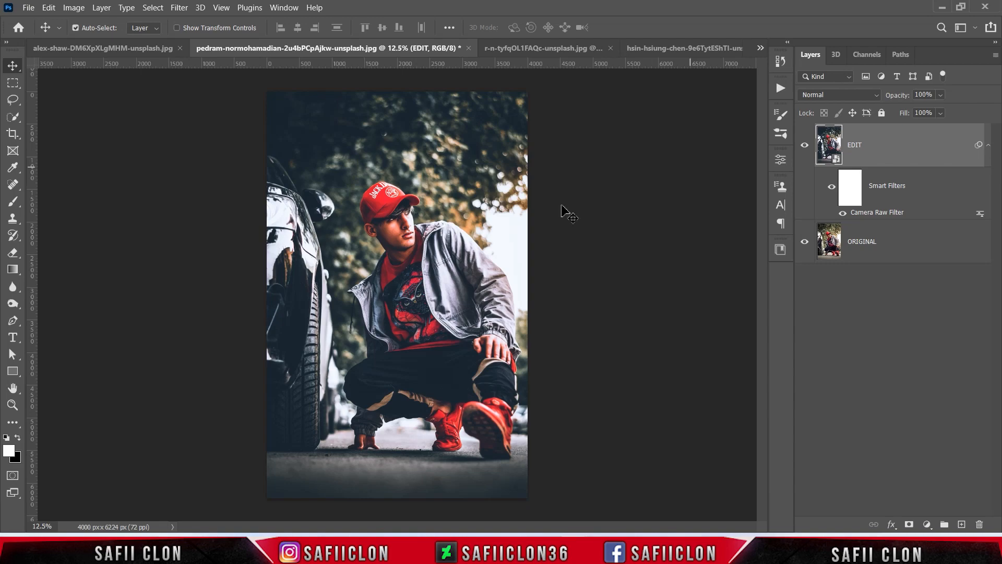
Switch to the first red-dress portrait under the wooden pavilion and compare it with the EDIT layer hidden and shown
click(118, 48)
click(805, 144)
click(805, 144)
click(804, 144)
click(804, 144)
key(ctrl+plus)
key(ctrl+plus)
key(ctrl+plus)
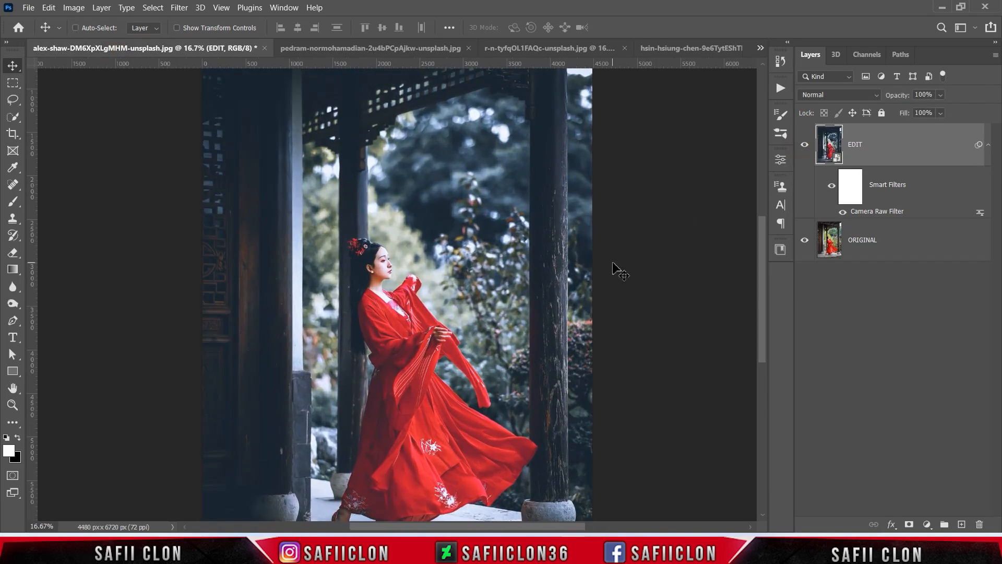
key(ctrl+minus)
key(ctrl+minus)
key(ctrl+minus)
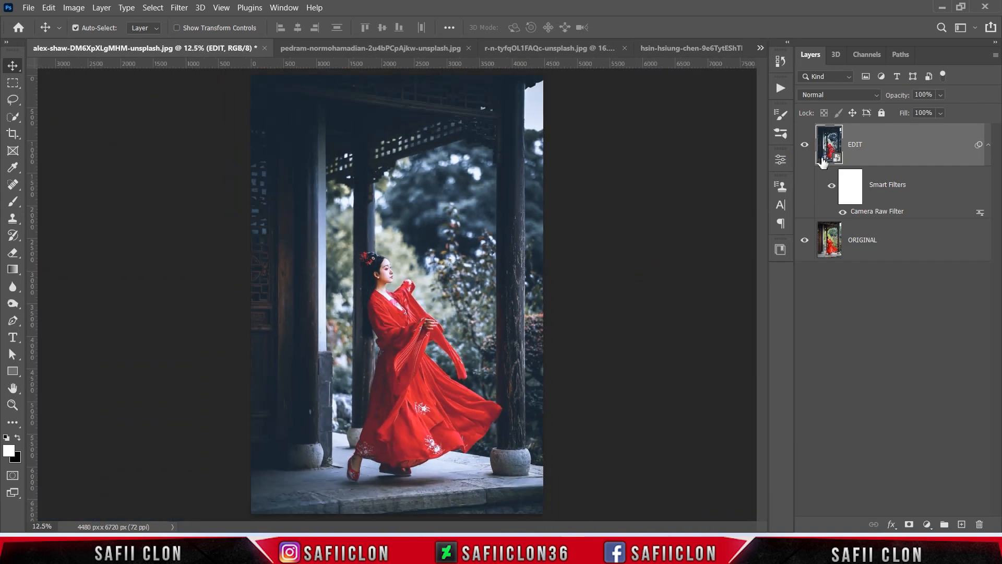
click(805, 145)
click(804, 144)
click(805, 144)
click(804, 144)
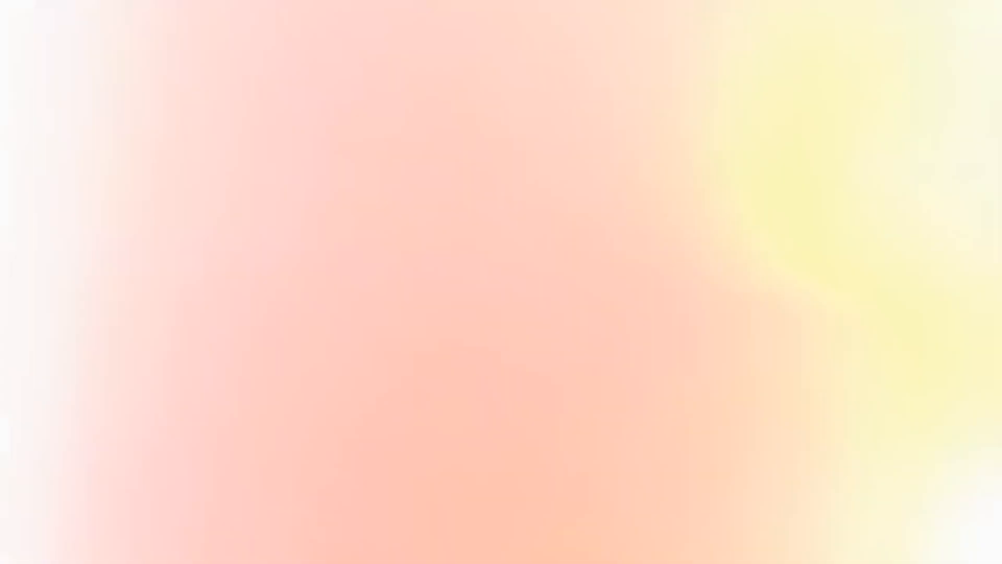